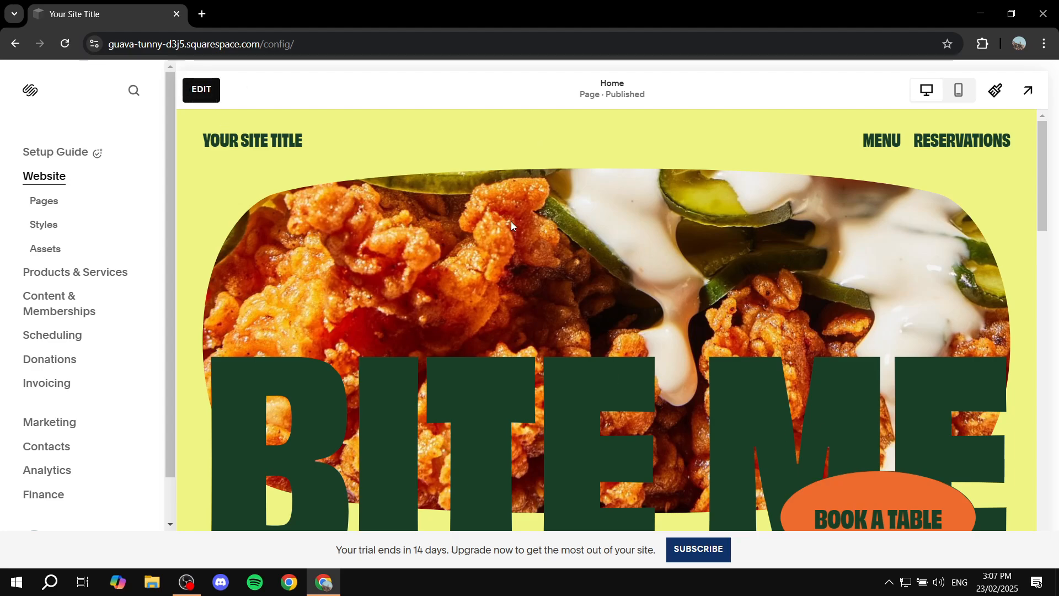
- Open the Home page for editing and add a blank section above the hero section
click(202, 90)
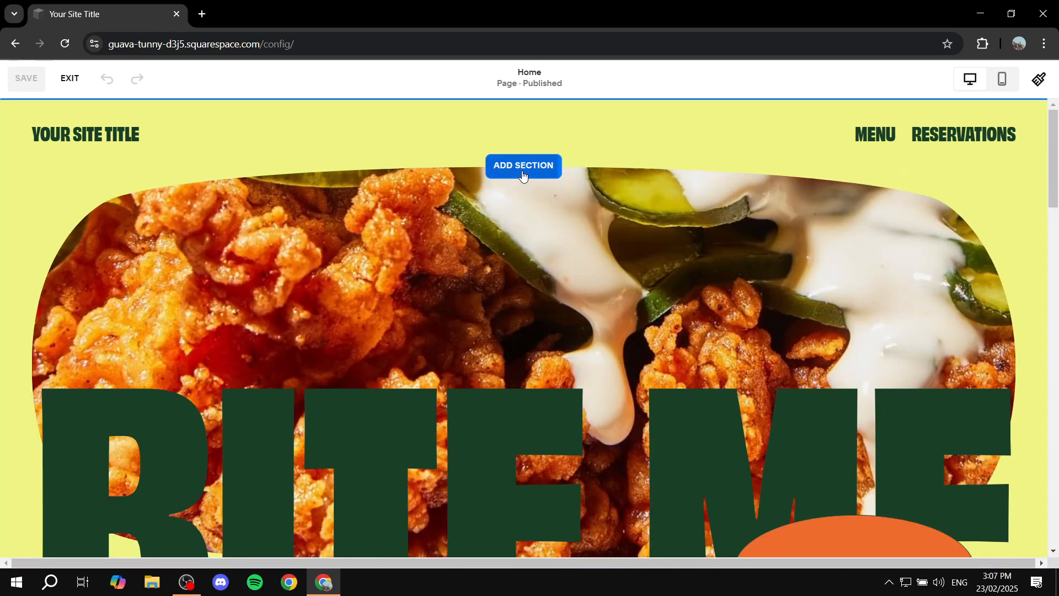
click(523, 174)
click(213, 261)
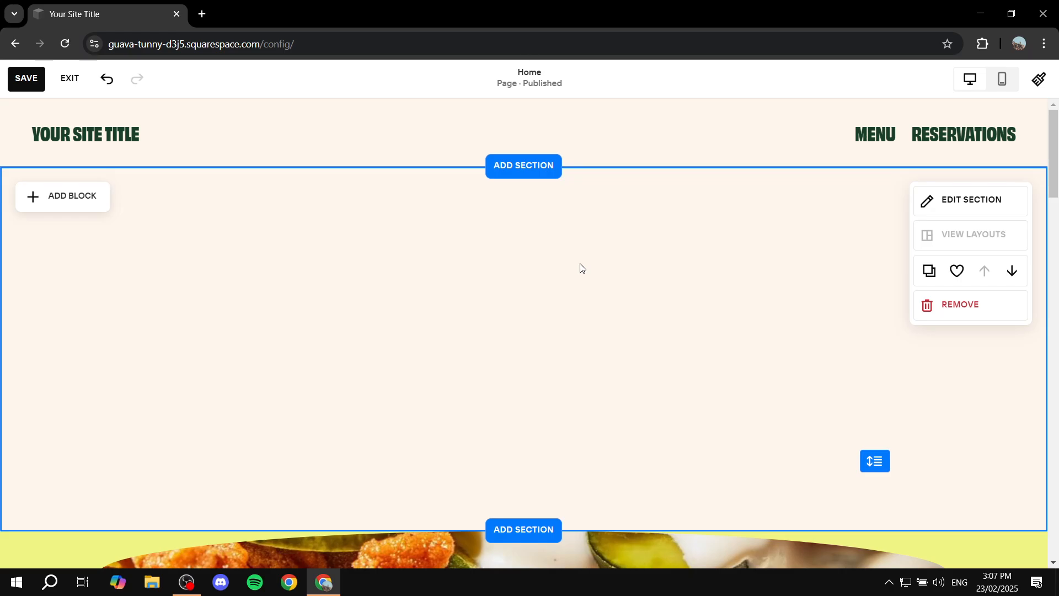
- Add an image block to the blank section, move it toward the middle and enlarge it
click(70, 199)
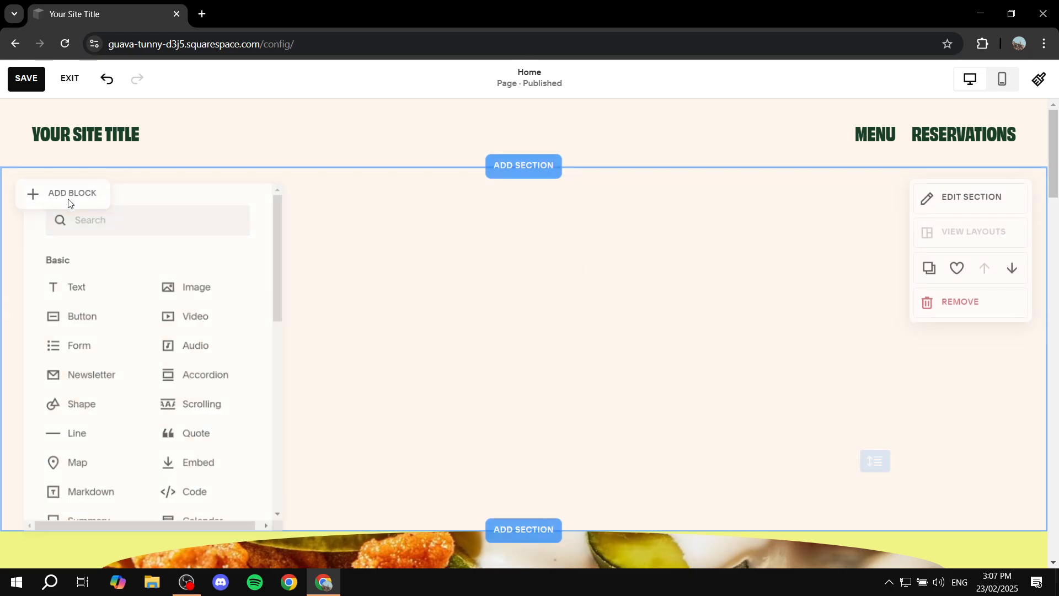
click(182, 290)
drag(215, 326, 480, 300)
drag(518, 404, 591, 494)
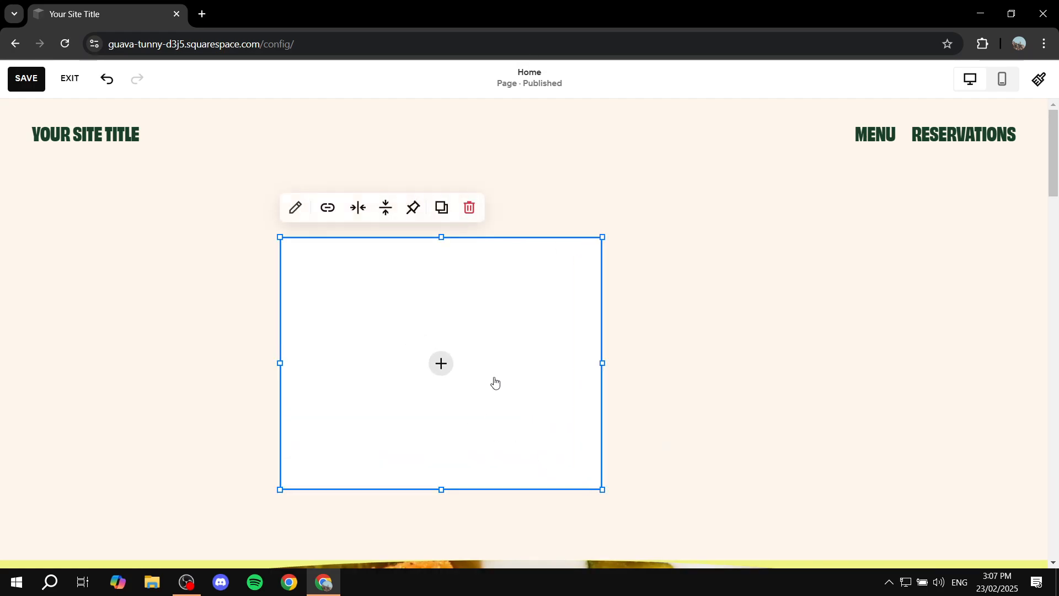
- Fill the image block with unsplash-image-IjEtFjxXweE.jpg from the image library
click(442, 362)
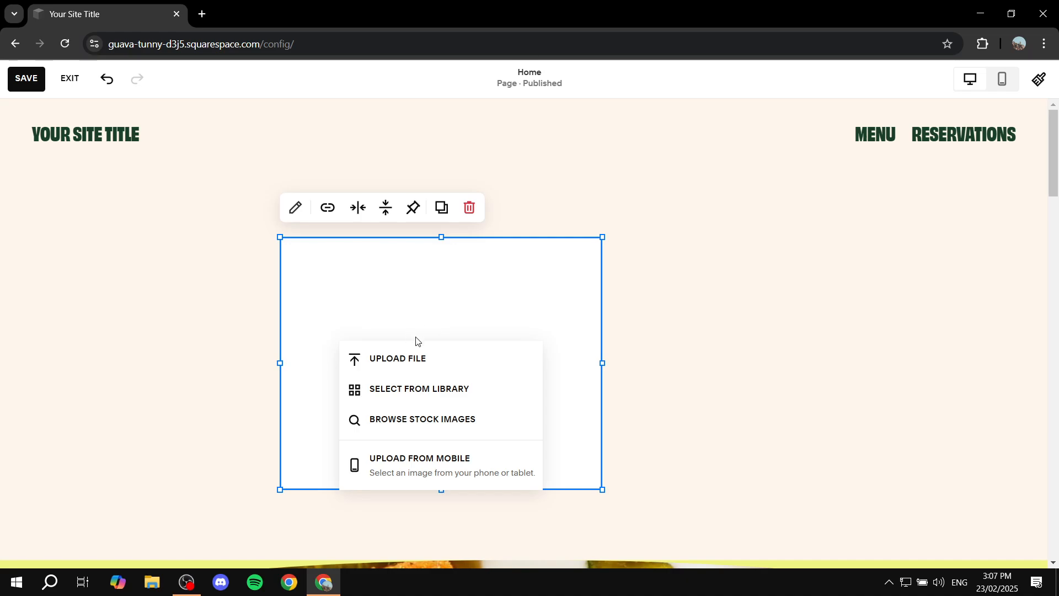
click(386, 388)
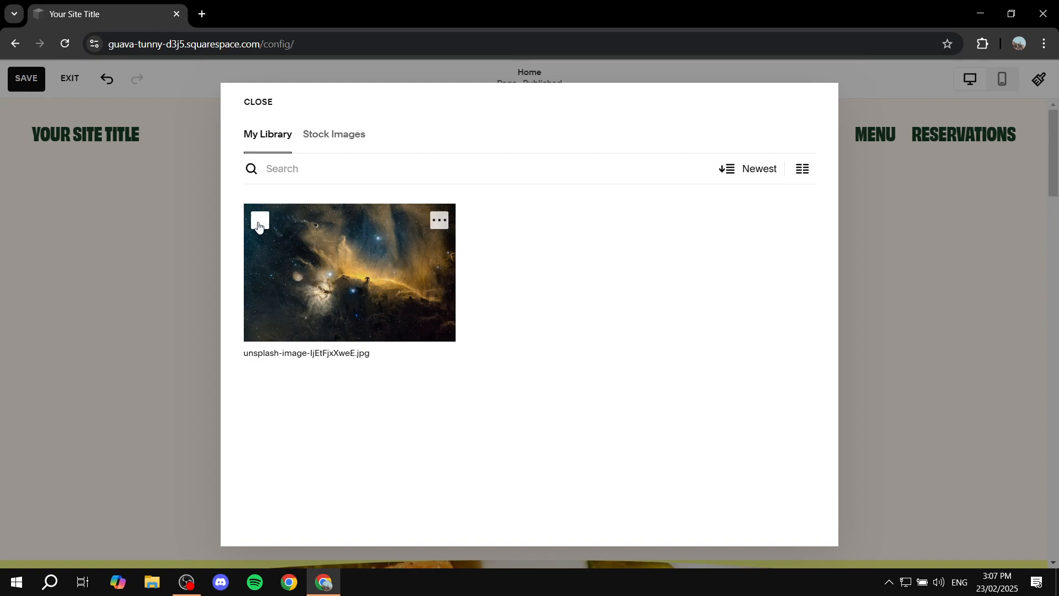
click(259, 224)
click(794, 523)
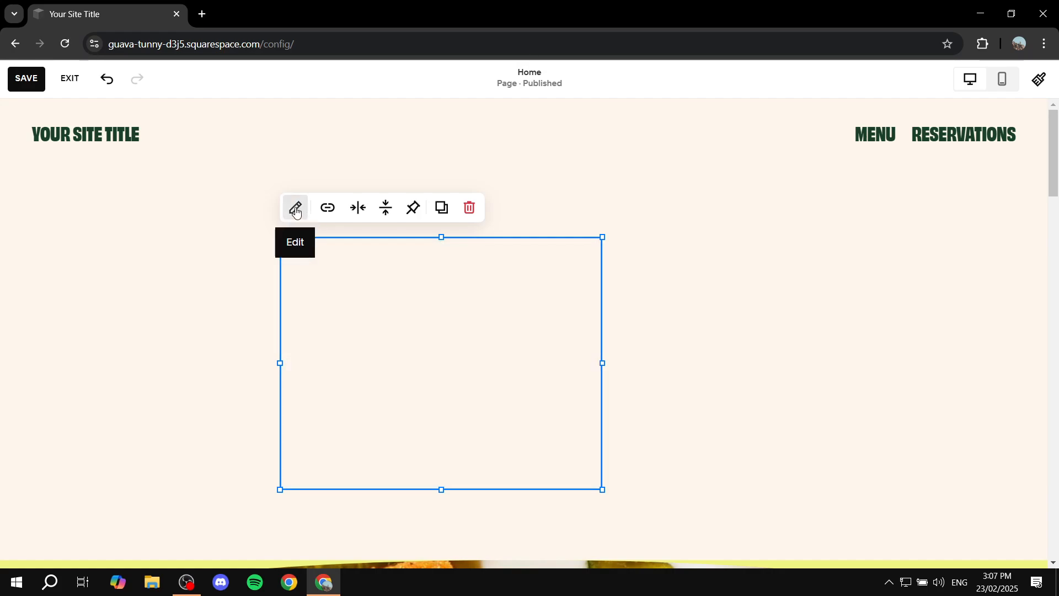
- Review the image block's content settings, including its link, alternate filename and alt text
click(296, 210)
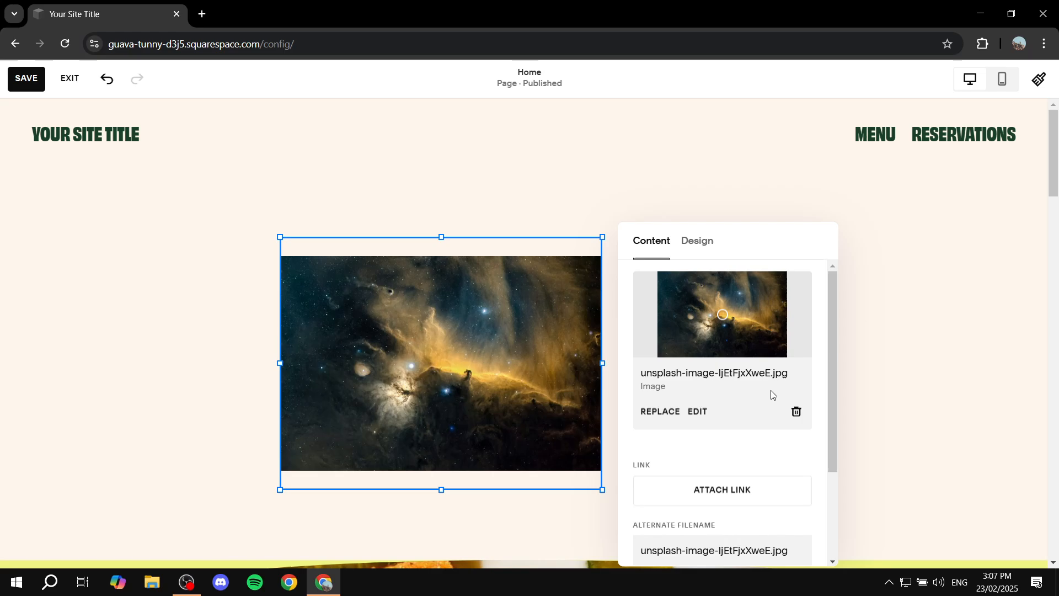
scroll(758, 392, down, 3)
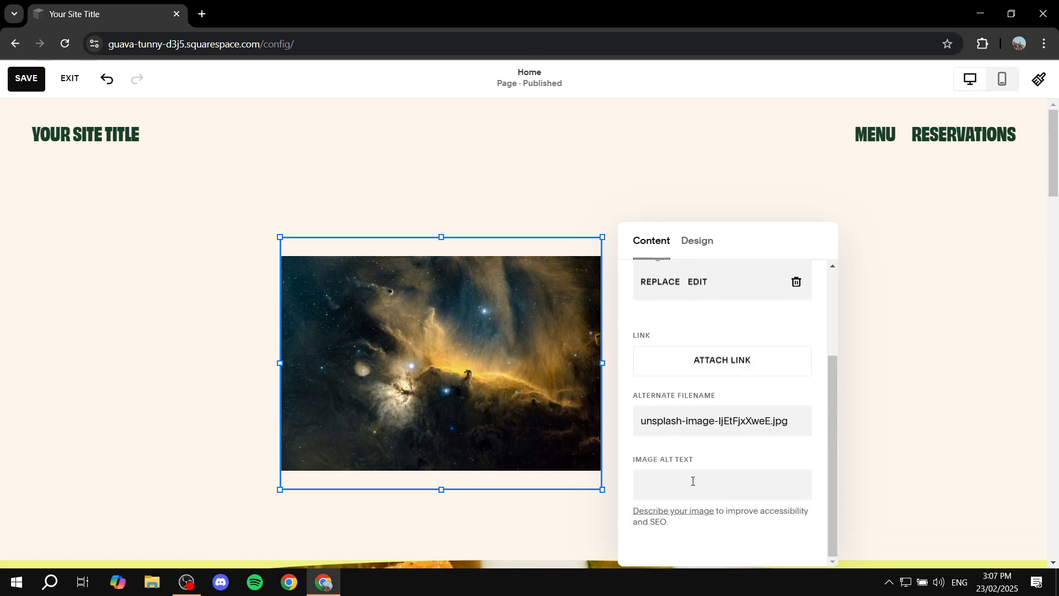
scroll(694, 478, up, 3)
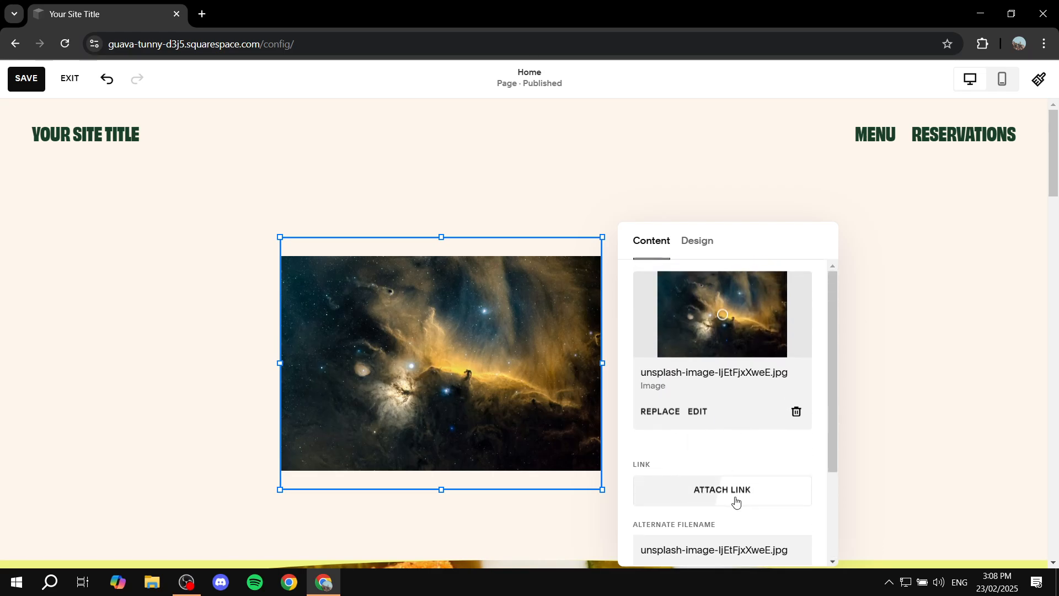
click(950, 268)
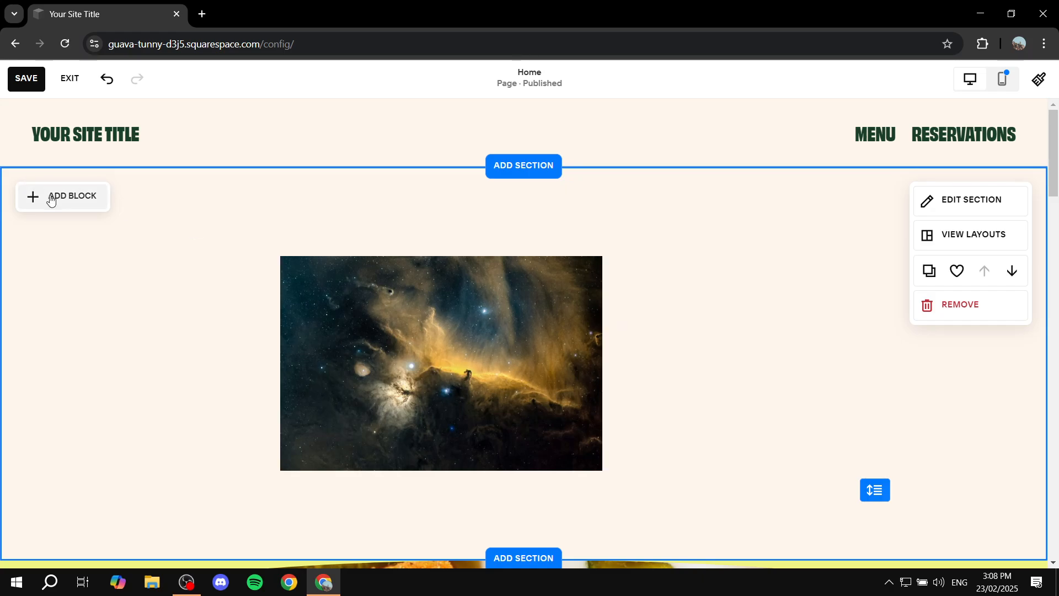
- Add a text block, arrange it directly to the right of the image, and make it taller to roughly match the image
click(71, 196)
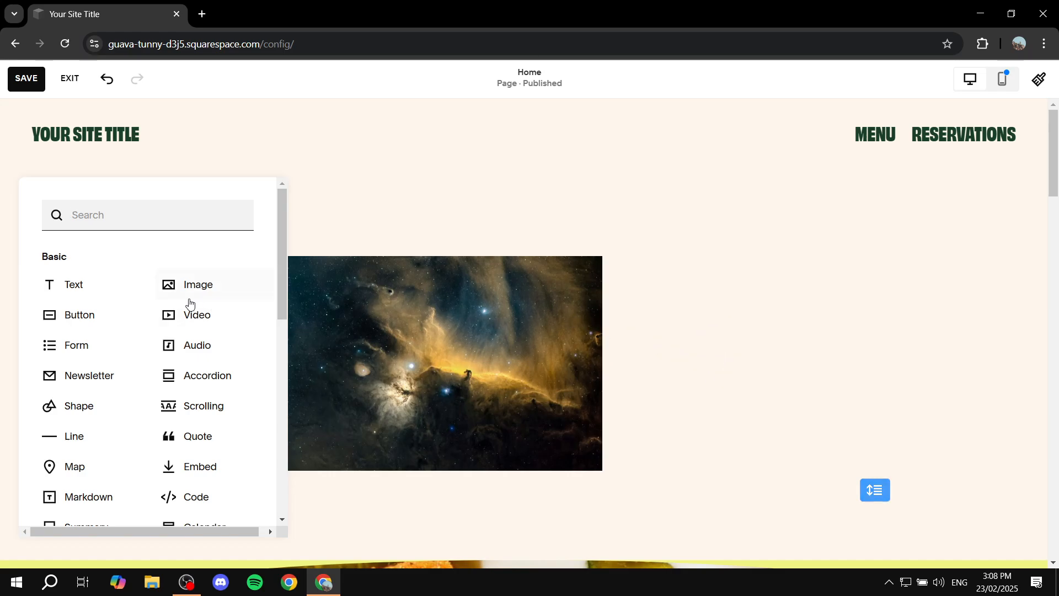
click(74, 286)
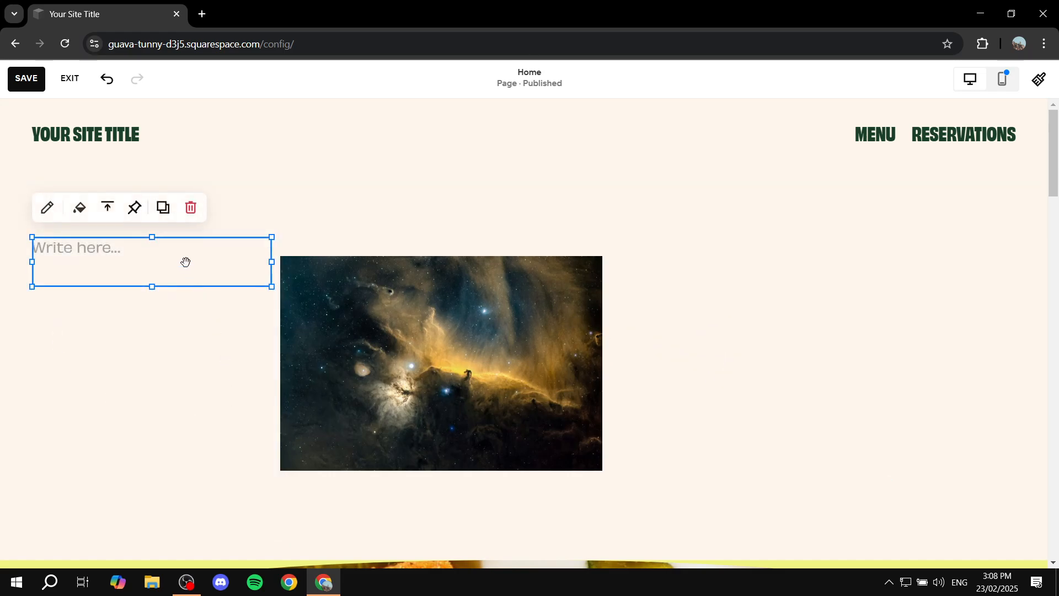
drag(185, 262, 770, 296)
drag(402, 367, 355, 349)
drag(726, 288, 577, 461)
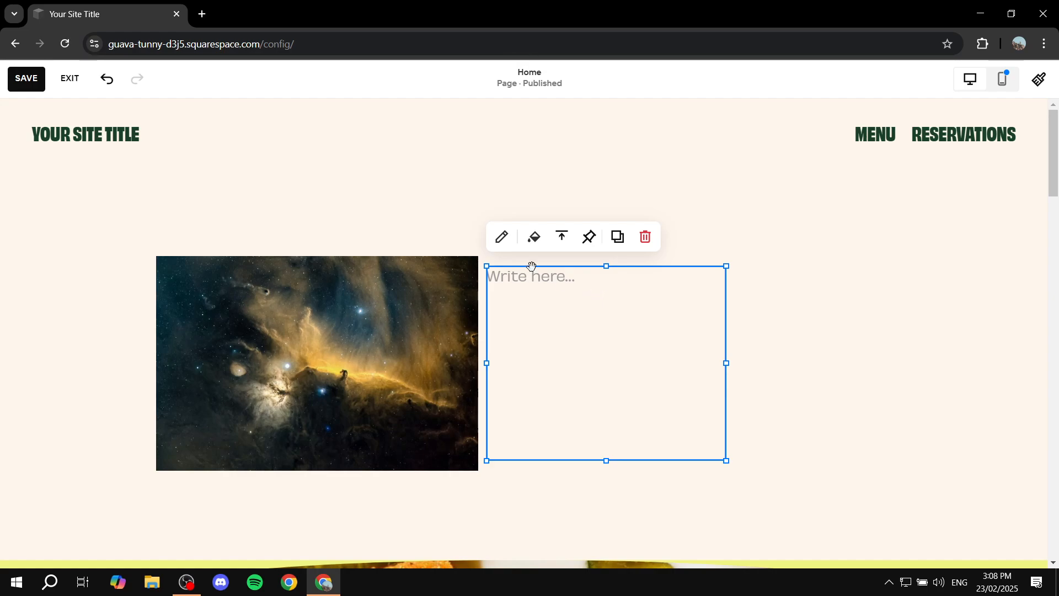
- Enter "Add some sample text in here" in the text block
click(501, 237)
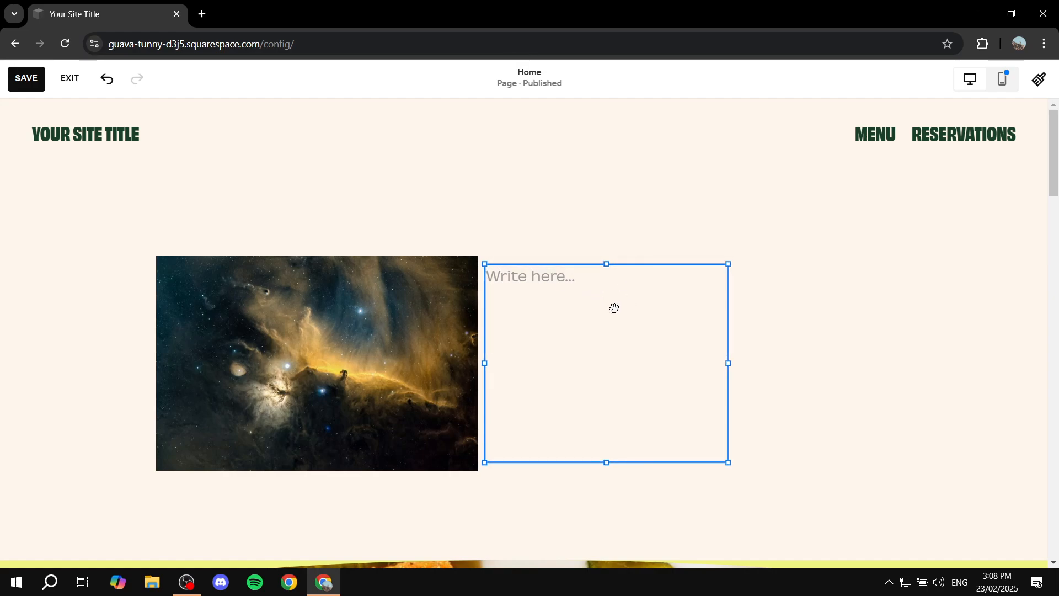
click(527, 281)
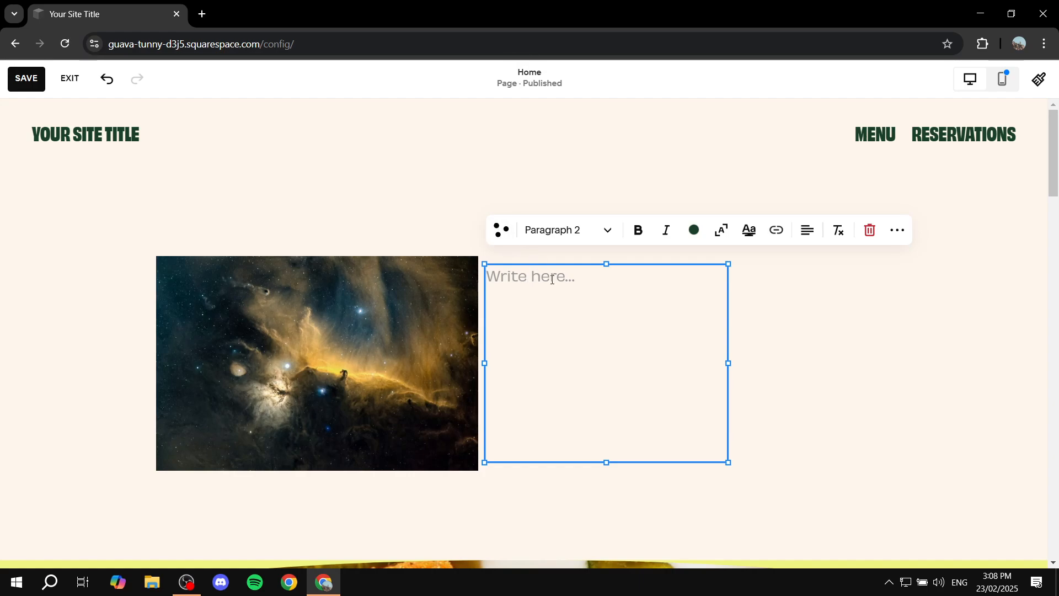
text(Add some )
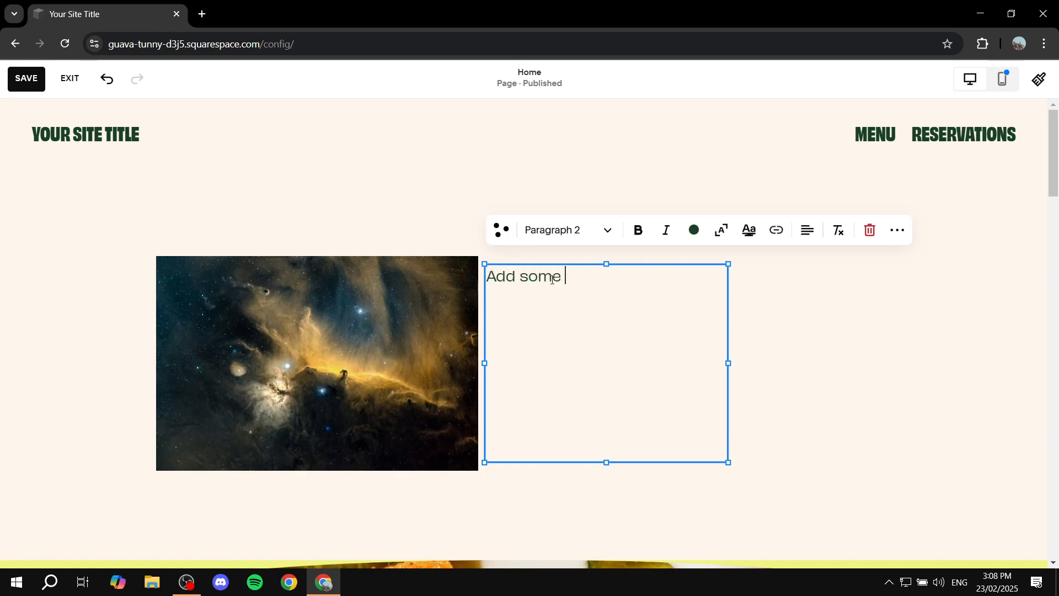
text(samp)
key(BackSpace)
text(ample text in here)
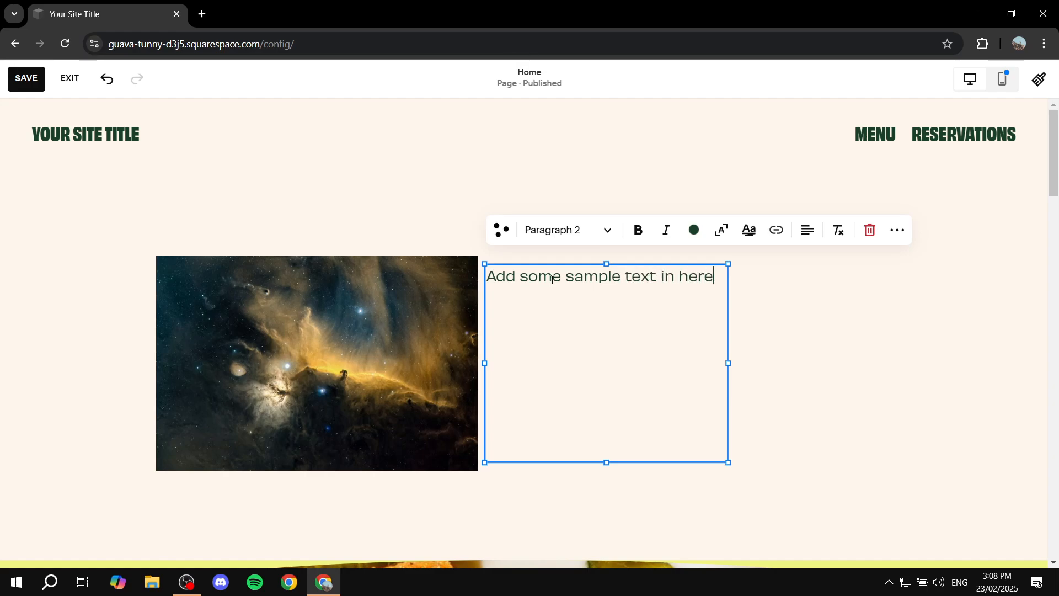
- Format the sample text as Heading 4
click(579, 236)
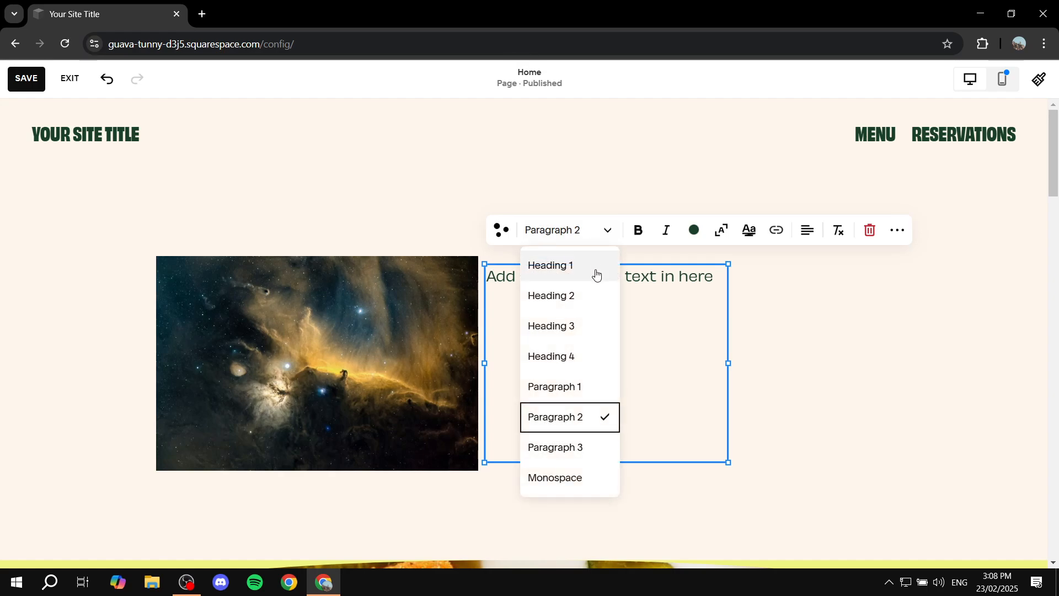
click(562, 358)
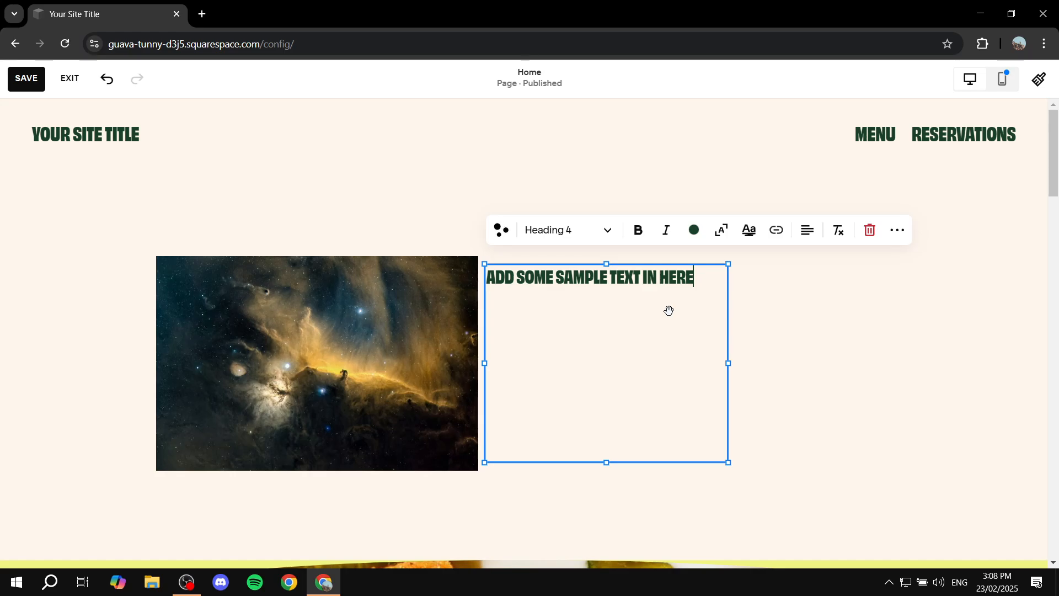
click(805, 383)
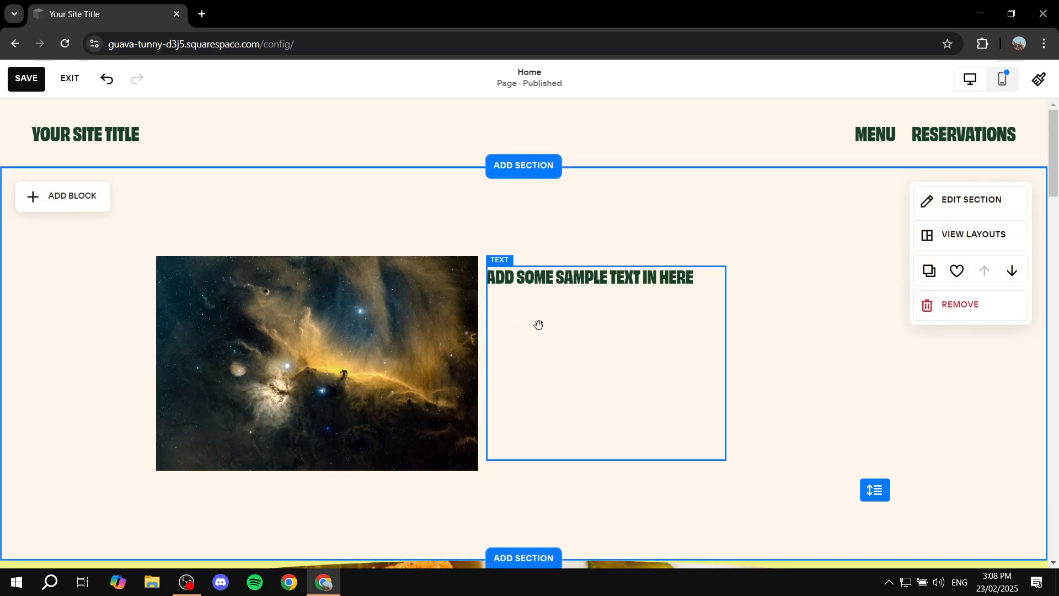
- Resize the image block, first trimming its height to the text block's lower edge and finally enlarging it beyond its original size
drag(624, 329, 634, 372)
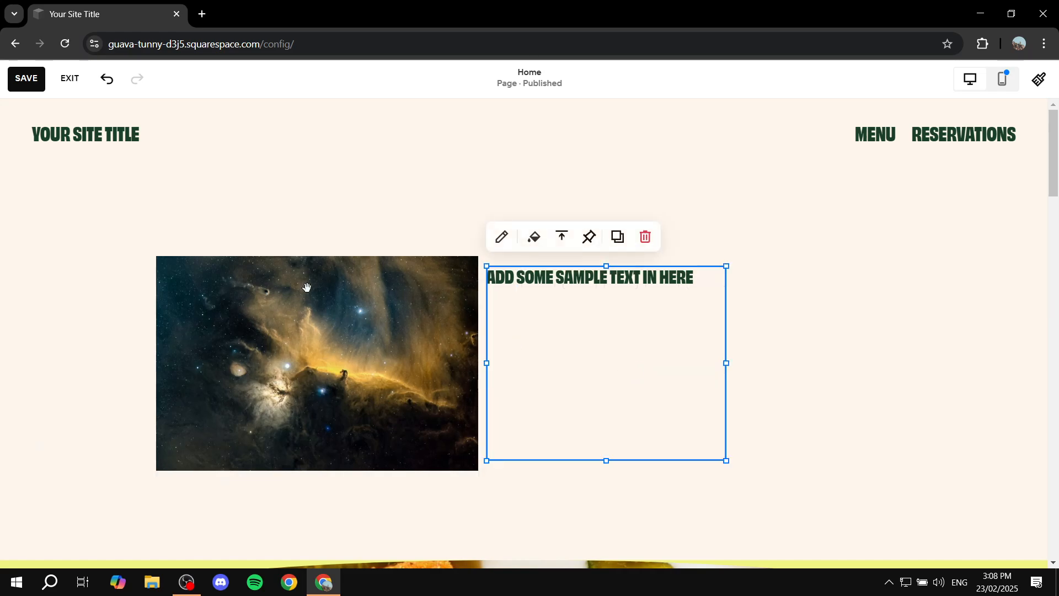
click(419, 381)
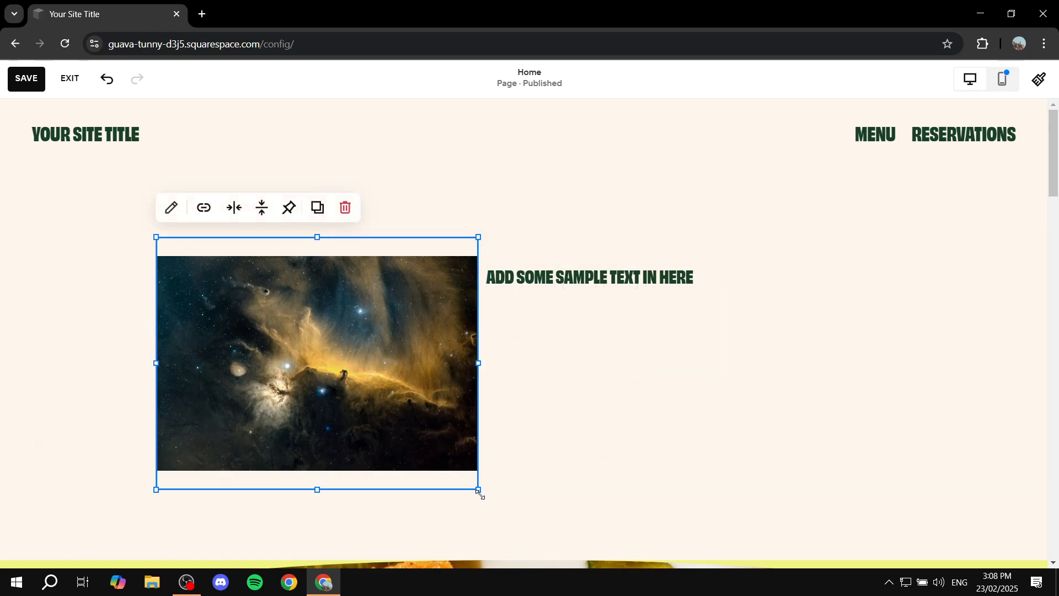
drag(477, 489, 475, 464)
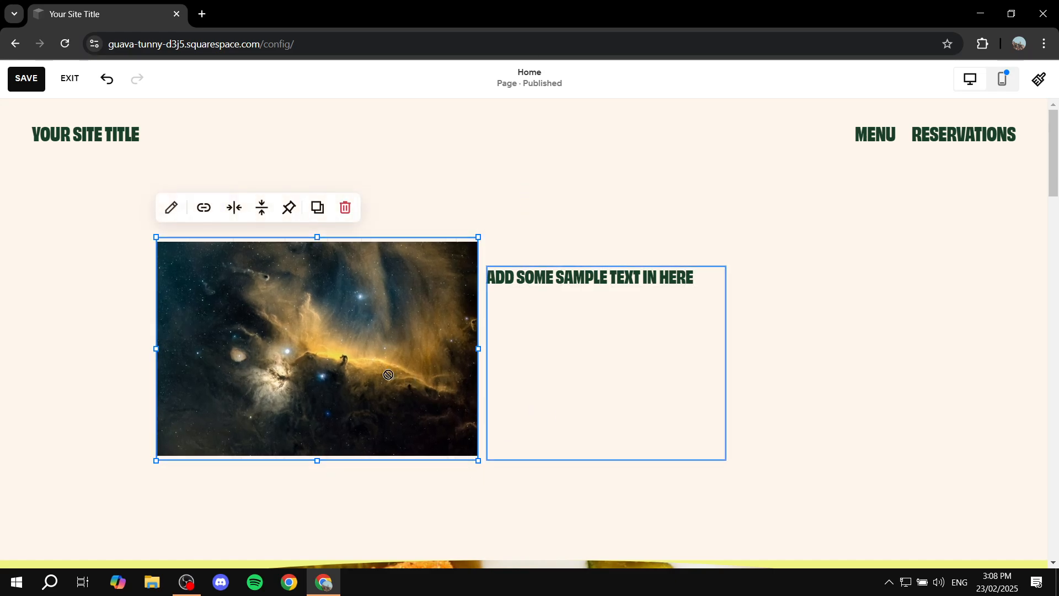
mouse_move(412, 366)
mouse_down()
mouse_move(331, 366)
mouse_move(414, 366)
mouse_up()
drag(481, 461, 565, 523)
- Enlarge the text block and place it to the right of the enlarged image without overlap
click(631, 404)
drag(727, 464, 961, 520)
drag(733, 407, 717, 382)
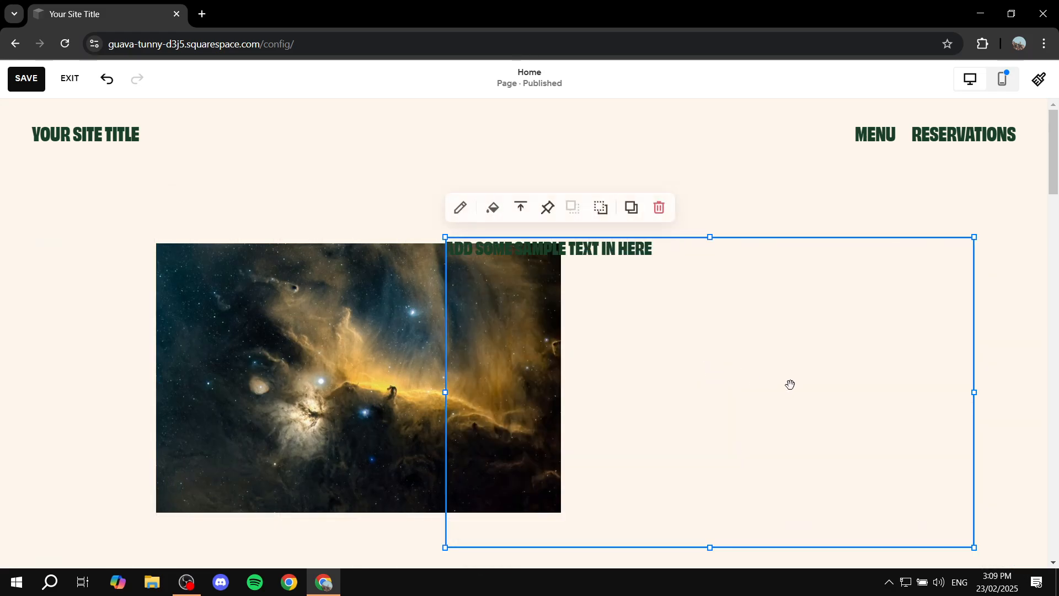
drag(974, 548, 934, 490)
drag(754, 374, 873, 409)
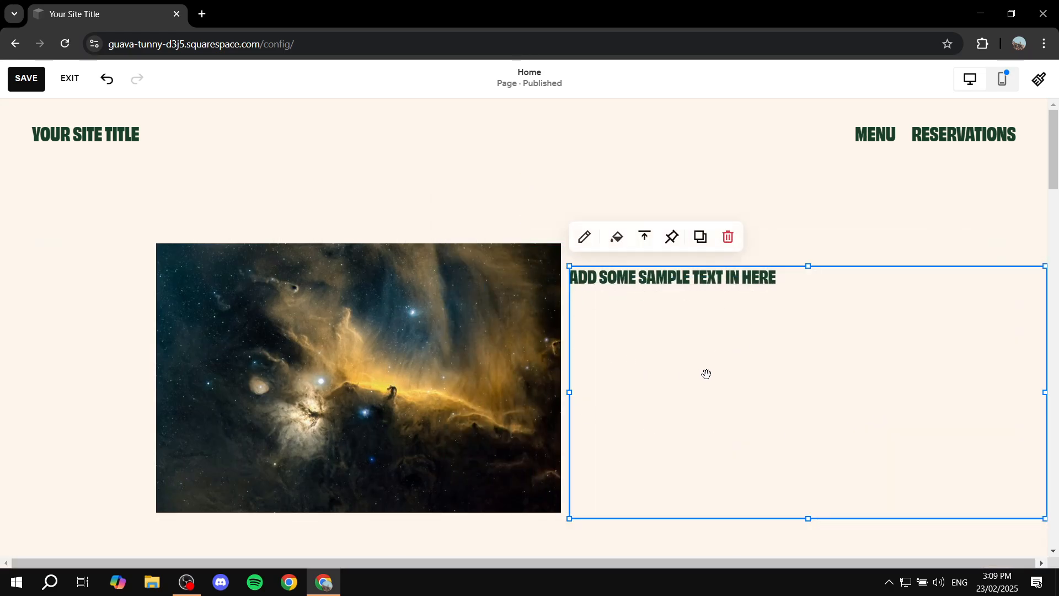
- Delete the text block and the image block from the top section
click(728, 237)
click(548, 245)
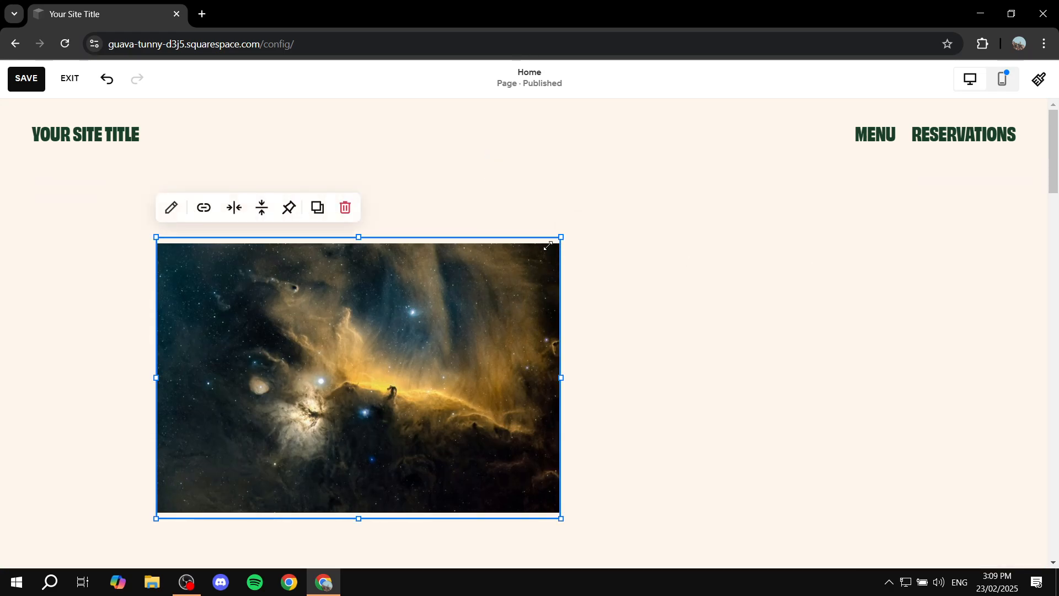
click(346, 207)
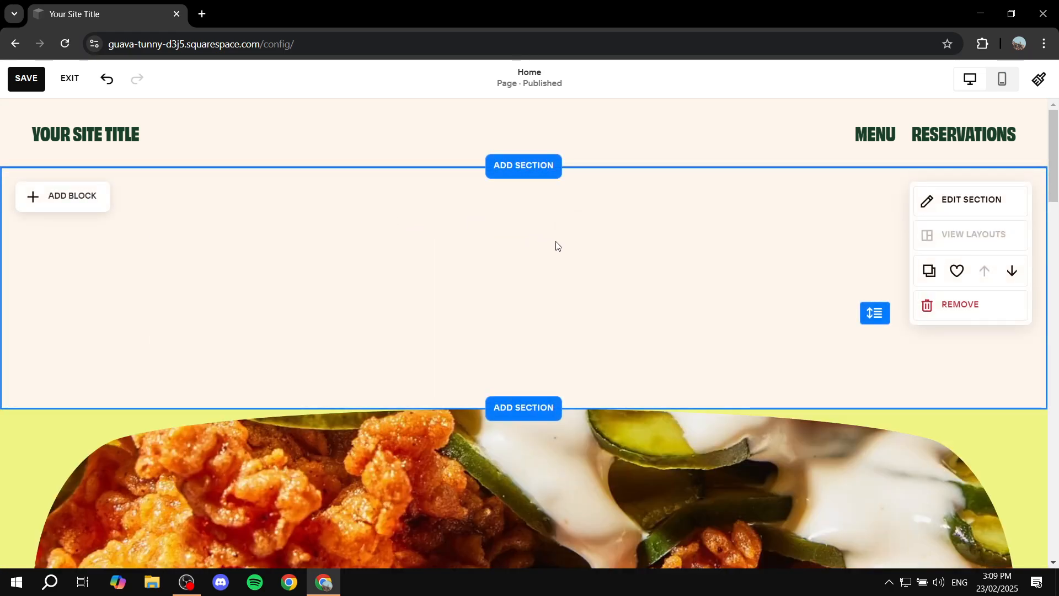
- Remove the empty top section from the Home page, then save the page and exit editing
click(962, 307)
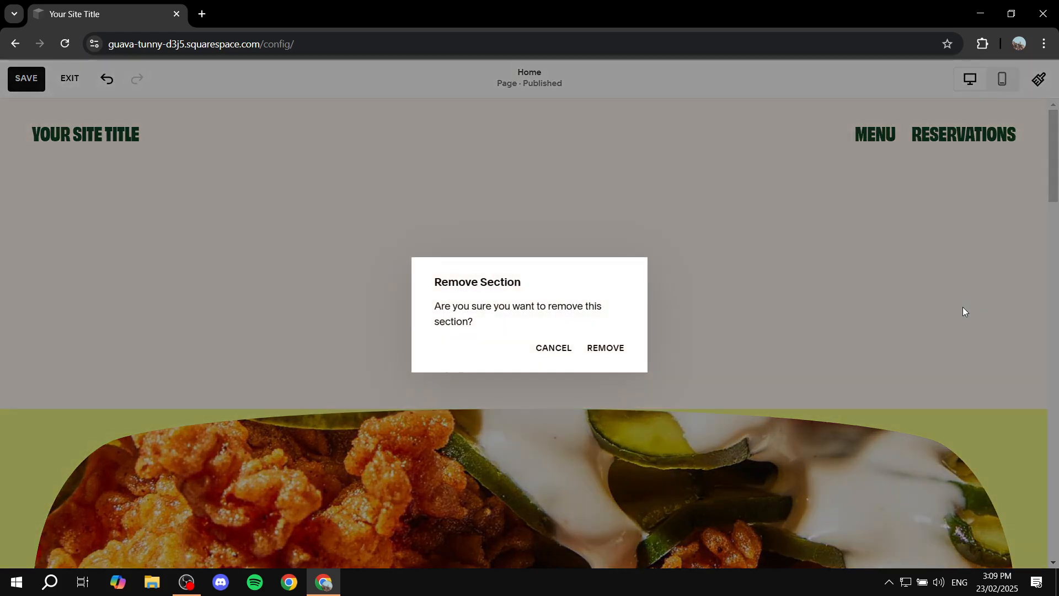
click(619, 354)
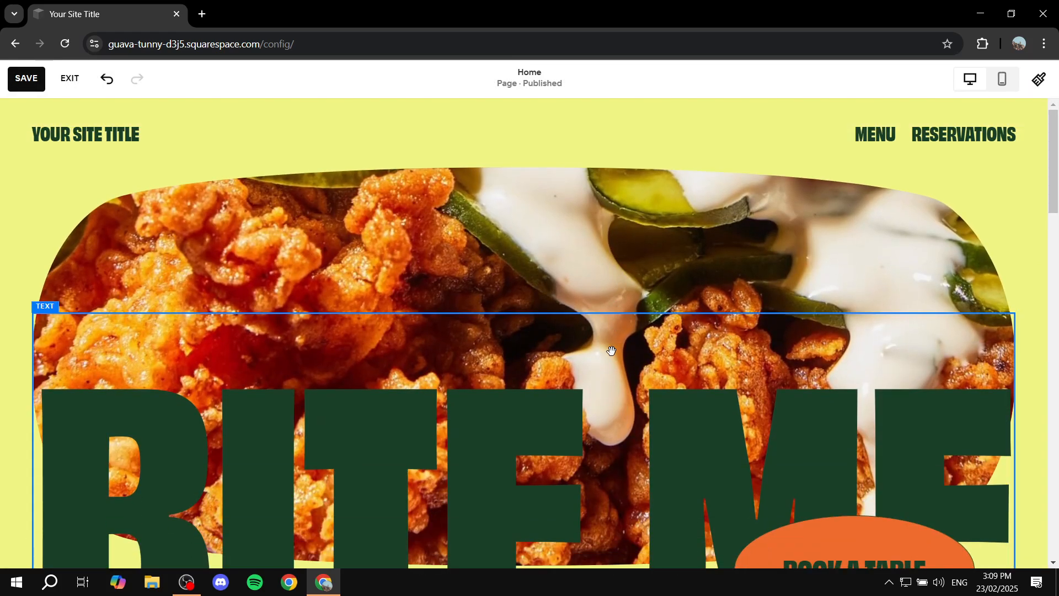
click(29, 79)
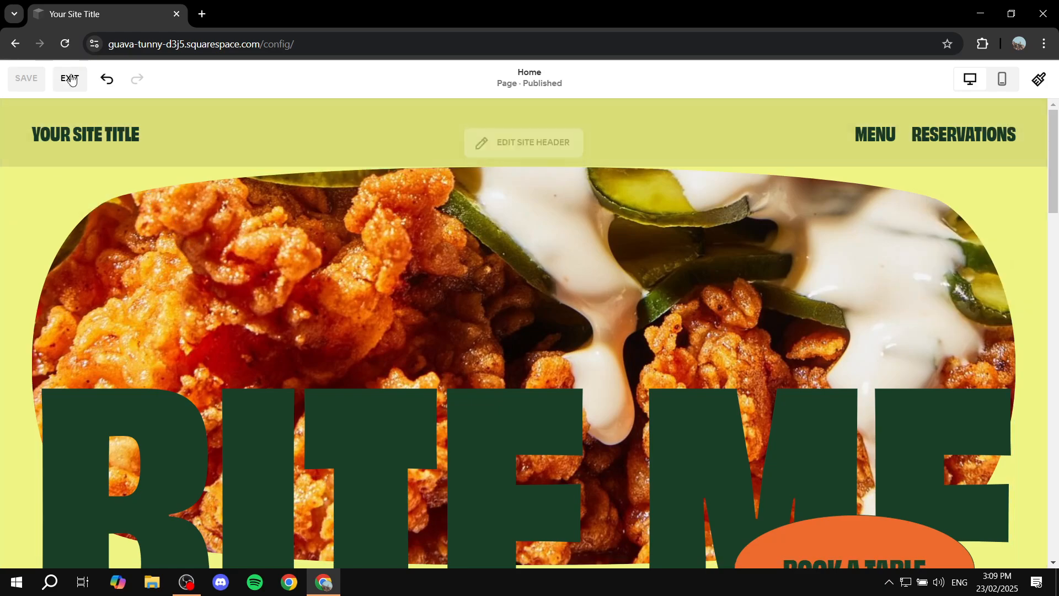
click(70, 79)
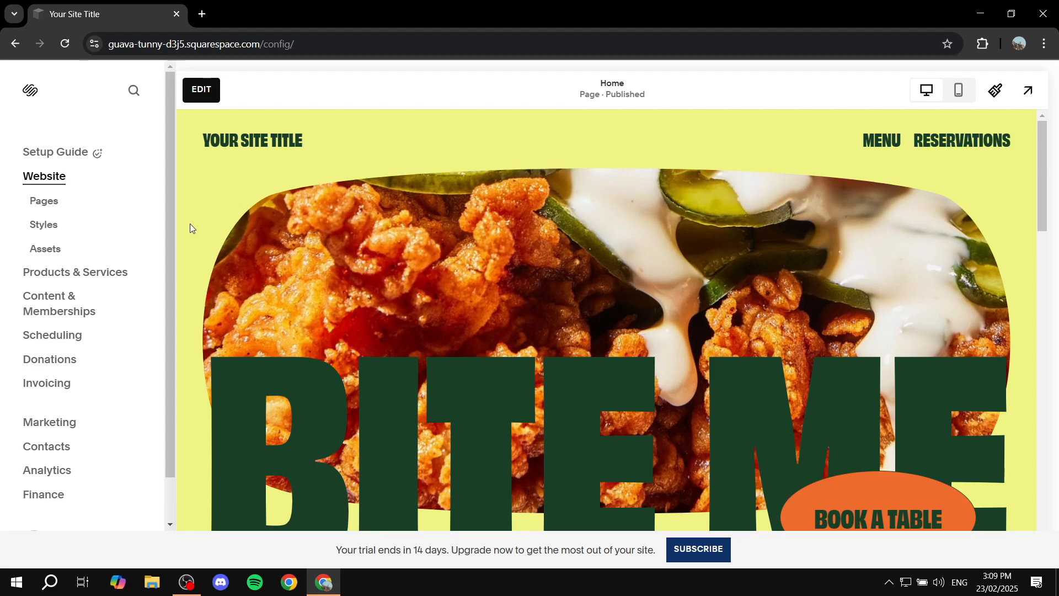
- Open Blog 1 from the site's pages and look over its blog overview
click(34, 205)
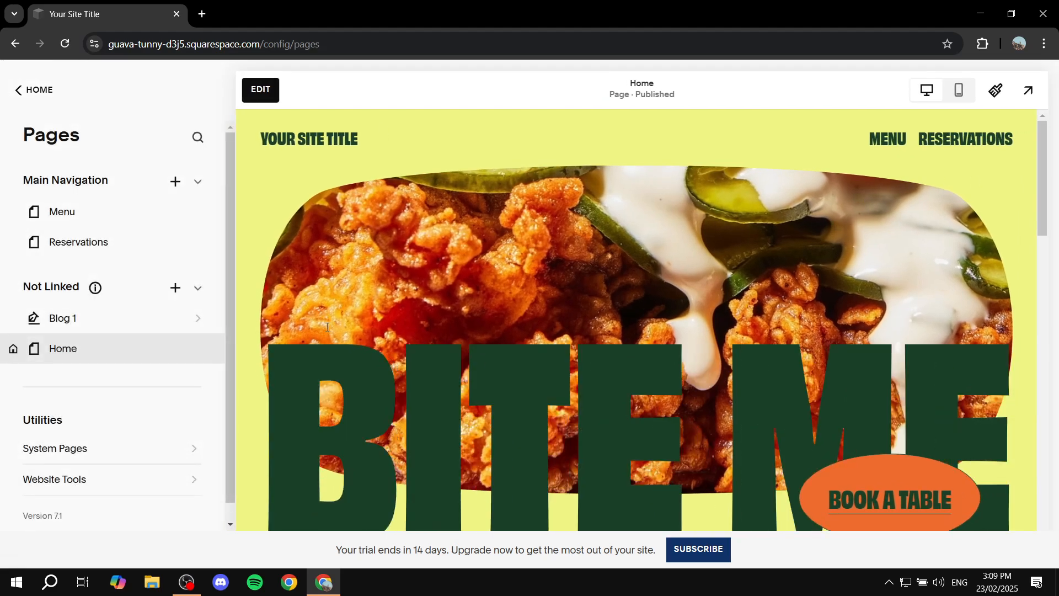
click(66, 320)
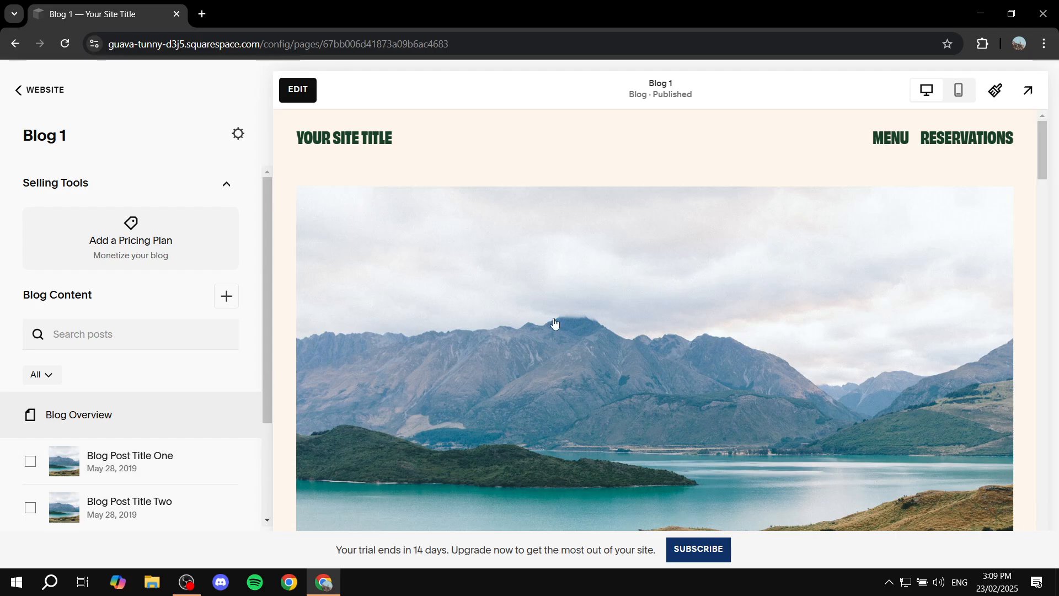
scroll(553, 319, down, 5)
scroll(729, 332, up, 6)
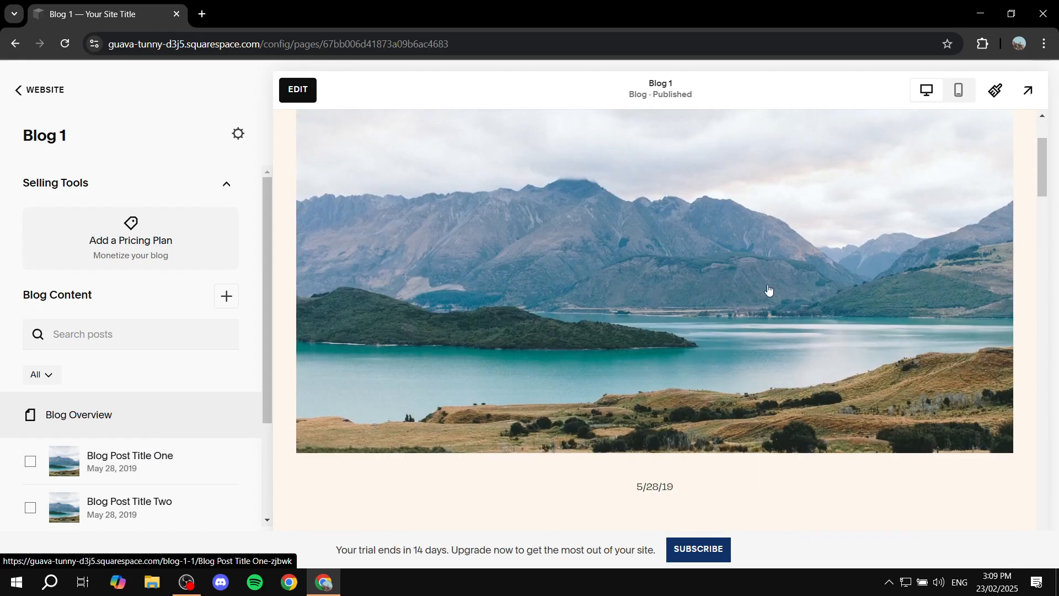
- Look over the rest of the blog overview, open Blog Post Title One and read through its headers and paragraphs
scroll(768, 291, down, 9)
scroll(711, 298, down, 6)
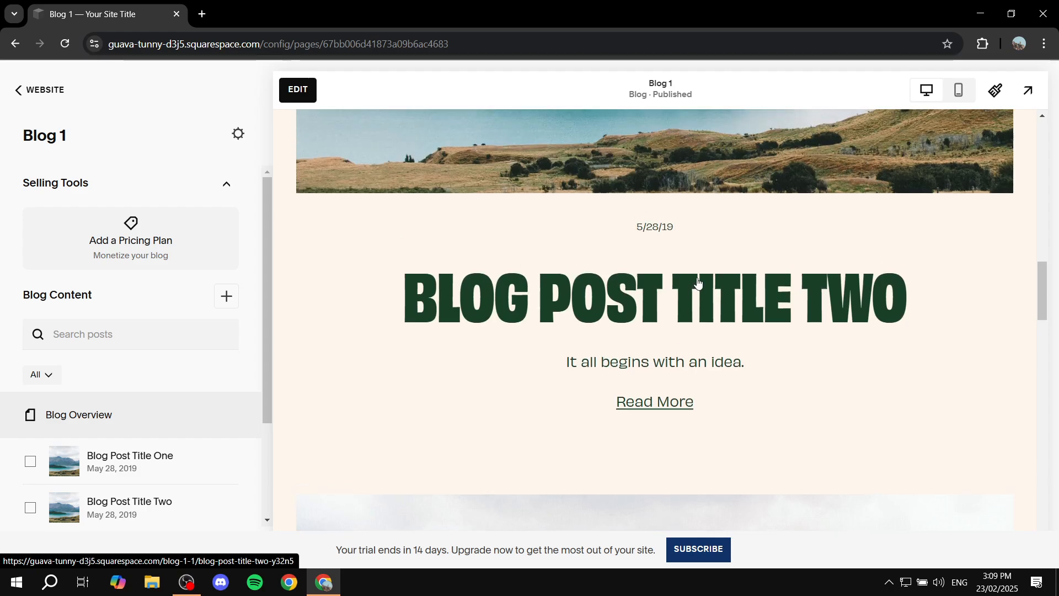
scroll(676, 286, up, 12)
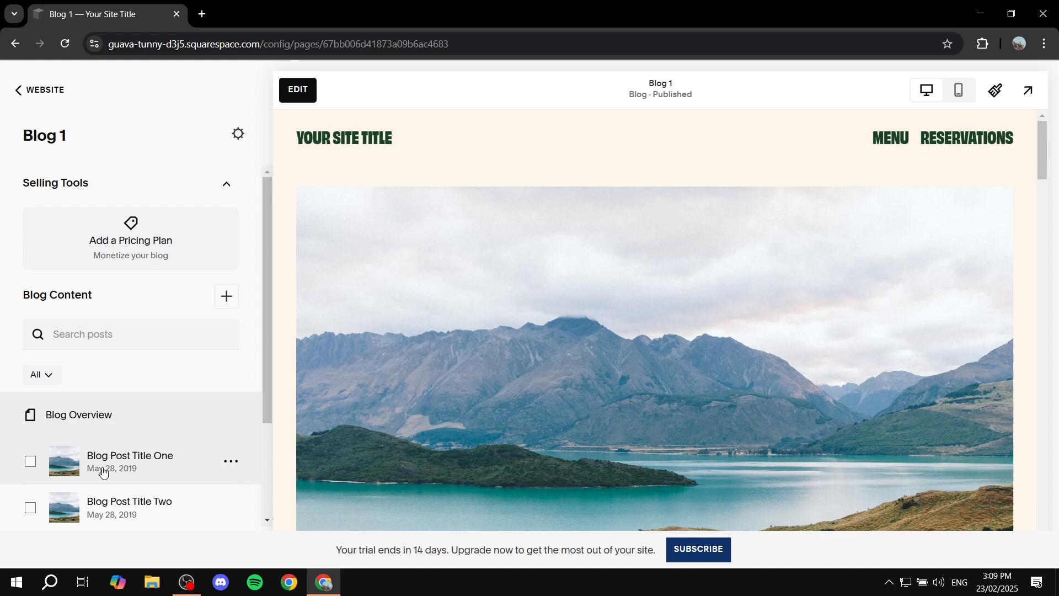
click(137, 457)
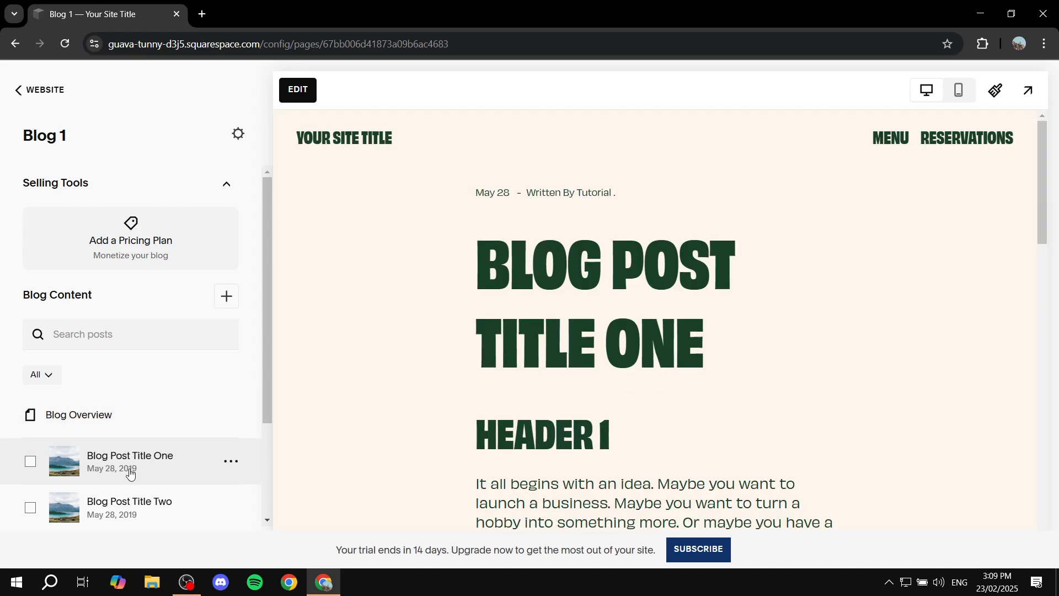
scroll(455, 404, down, 5)
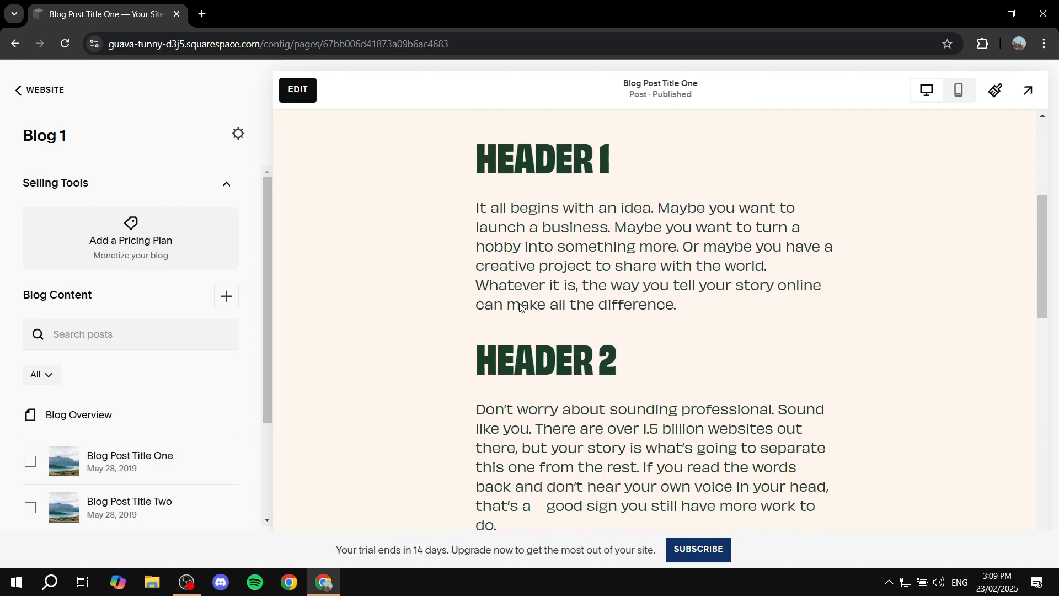
scroll(575, 248, down, 12)
scroll(576, 259, up, 16)
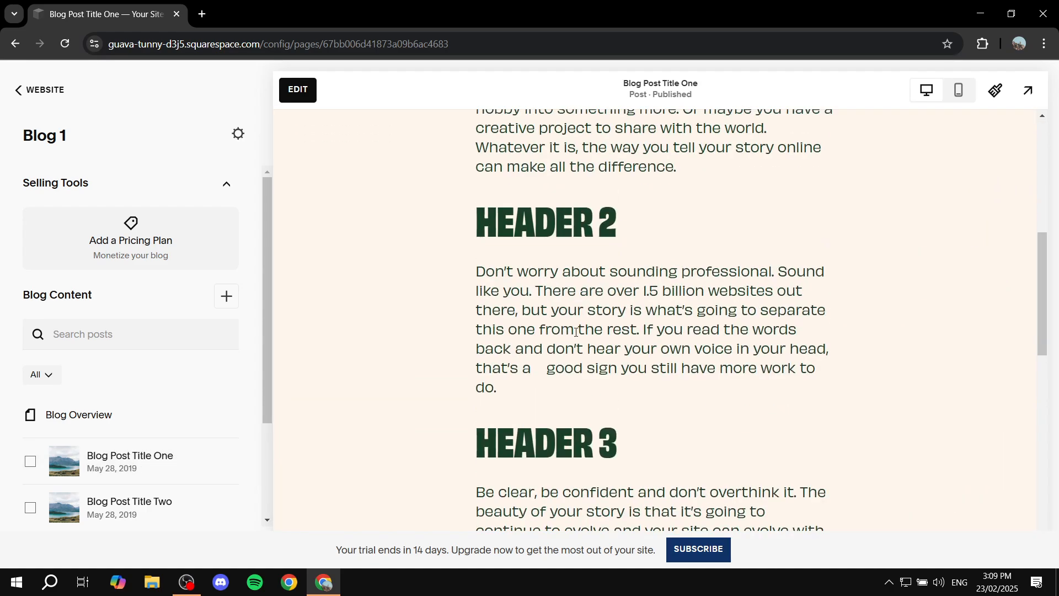
scroll(539, 324, down, 6)
scroll(640, 336, up, 8)
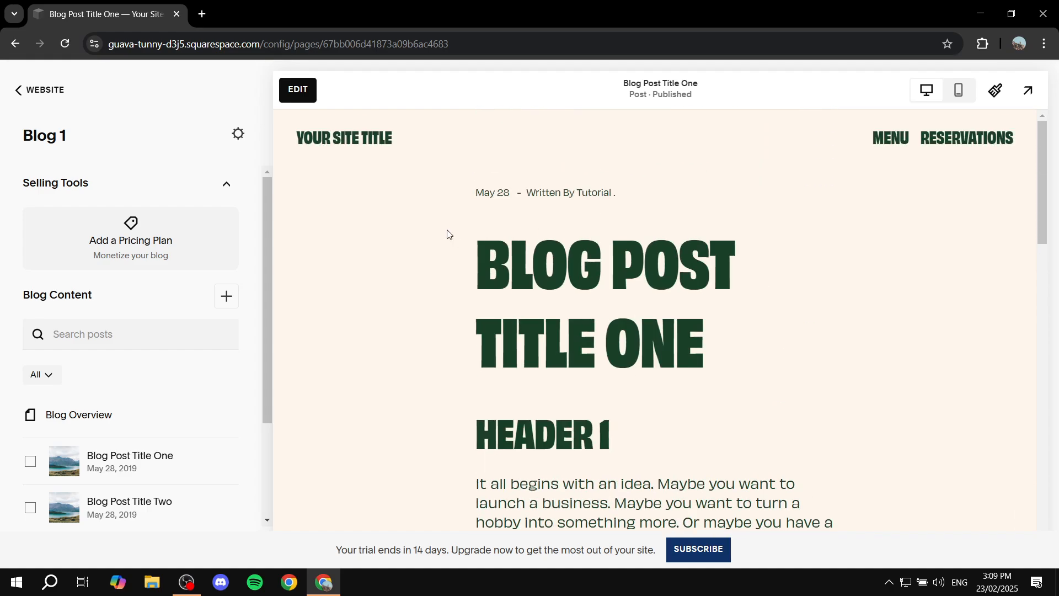
- Start editing Blog Post Title One and examine how its headers and paragraphs are laid out in the text block
click(298, 90)
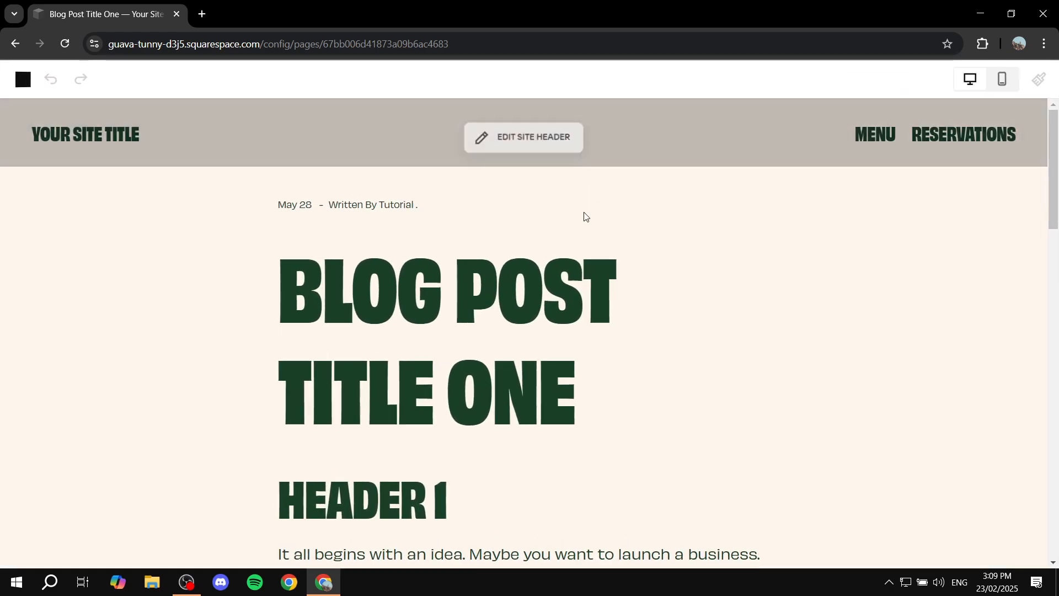
scroll(506, 279, down, 5)
scroll(496, 293, down, 2)
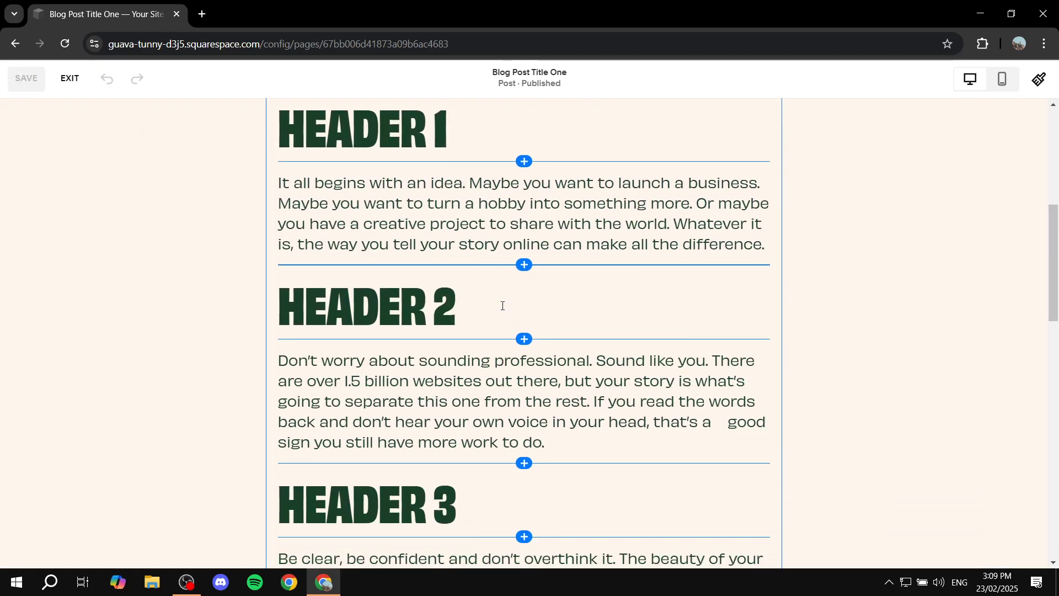
scroll(503, 306, up, 3)
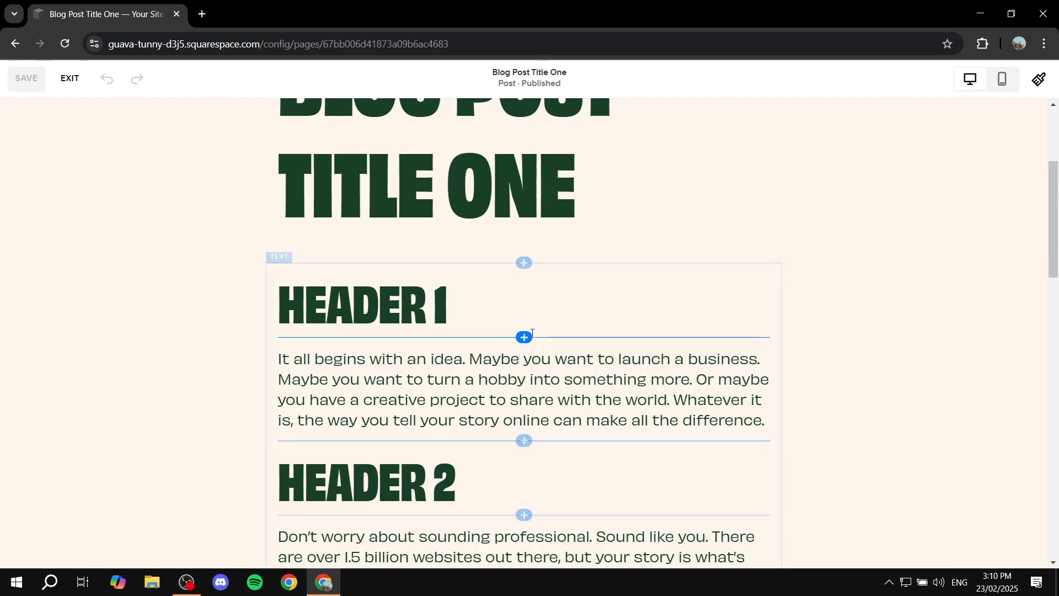
drag(448, 302, 274, 294)
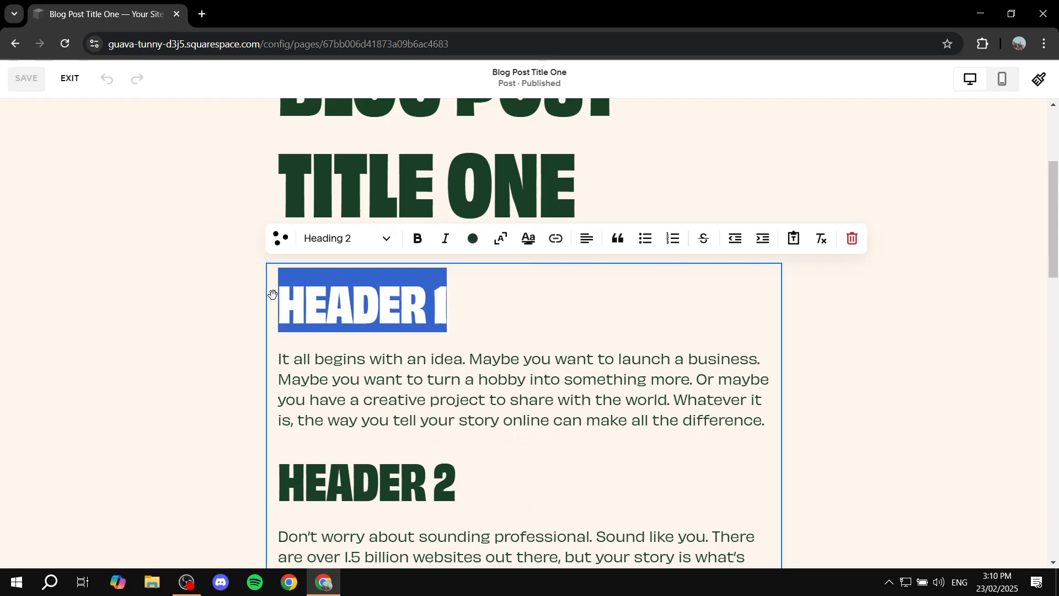
click(235, 300)
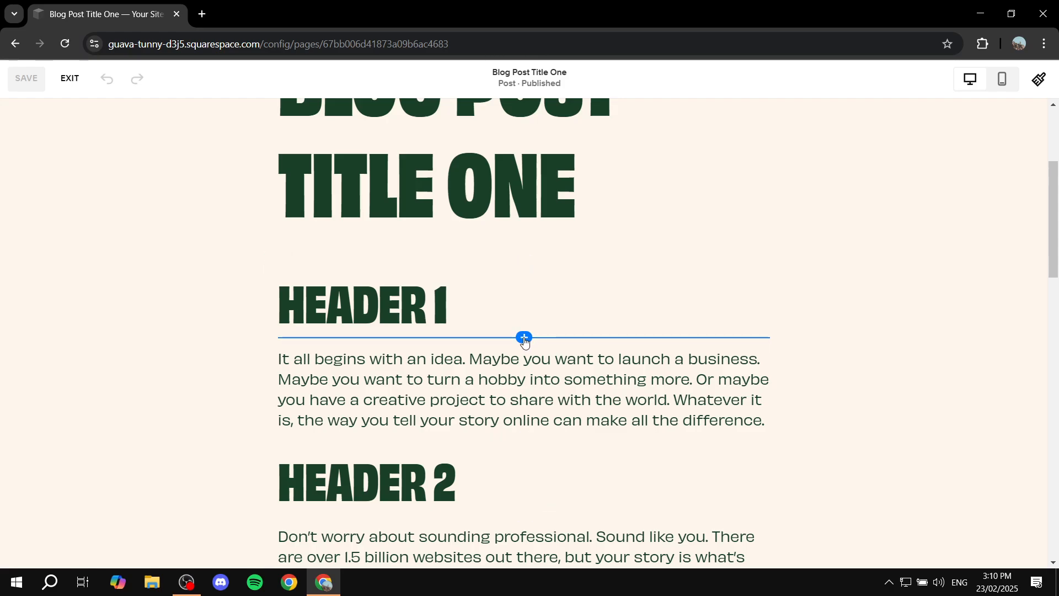
scroll(510, 447, down, 1)
scroll(314, 253, up, 3)
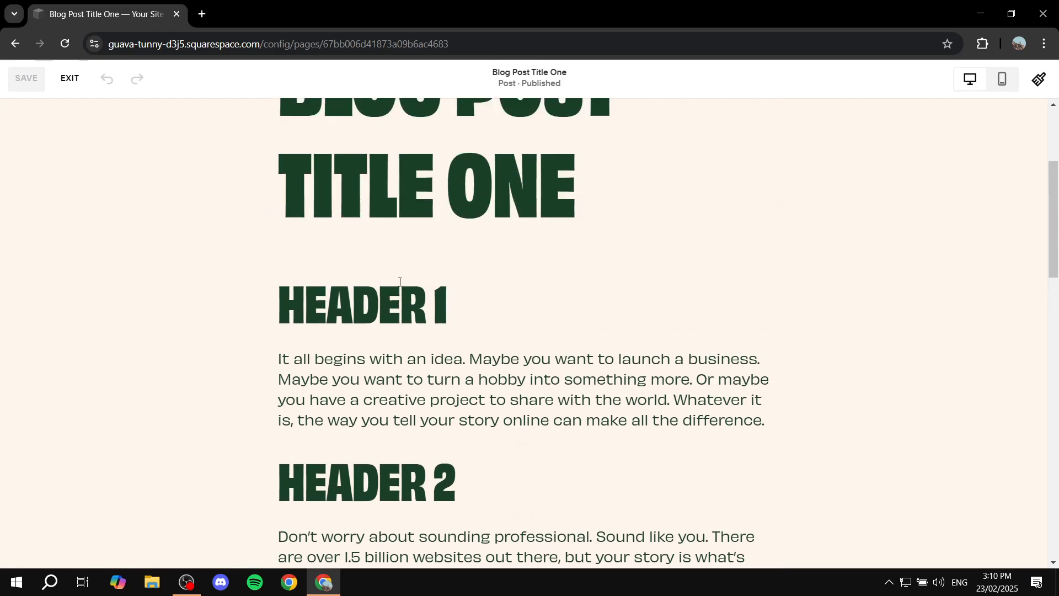
scroll(669, 348, down, 8)
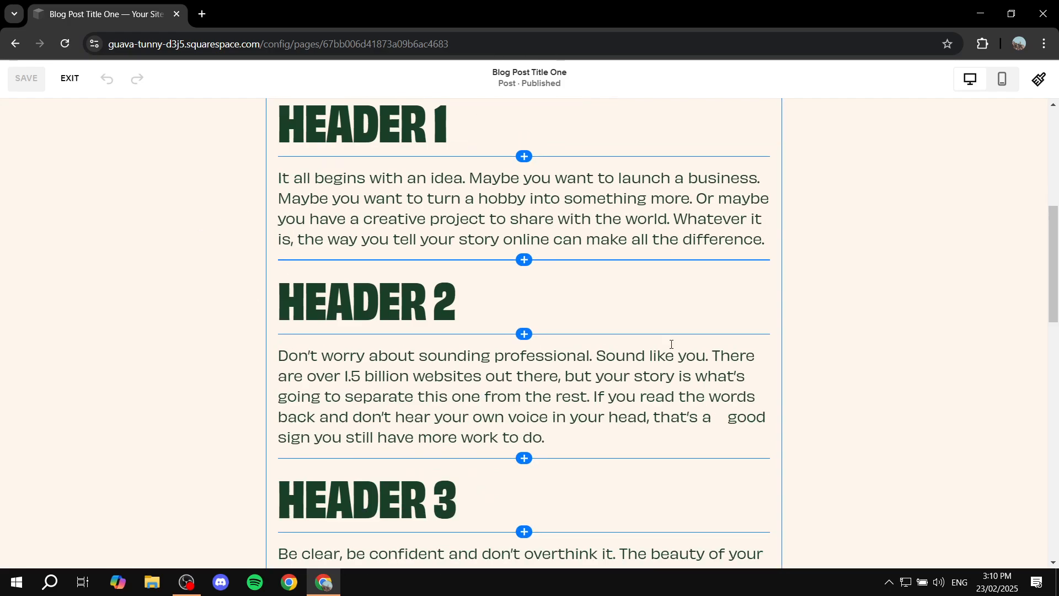
scroll(688, 357, up, 8)
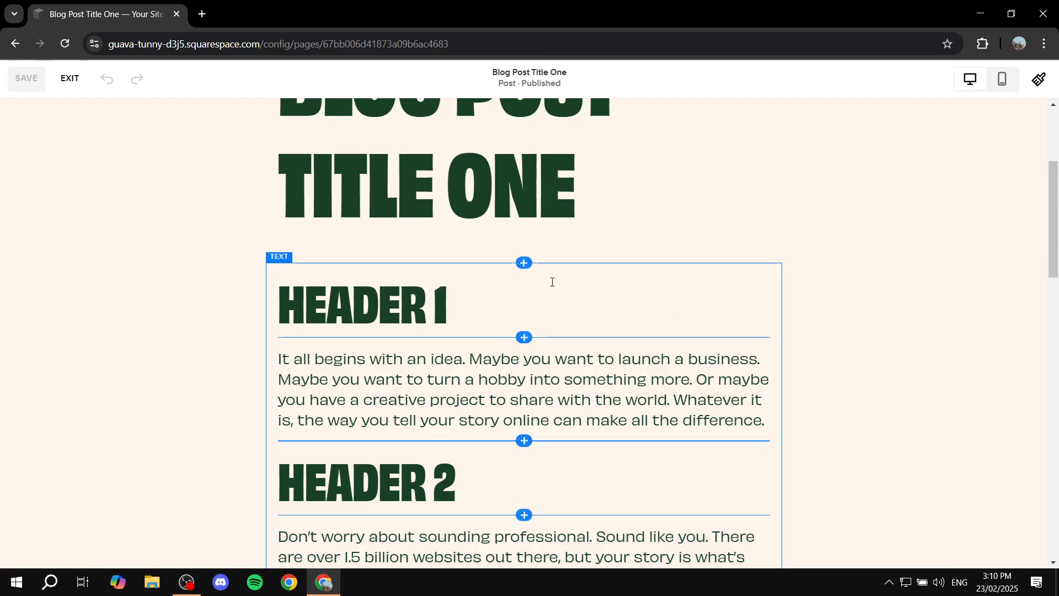
scroll(378, 311, down, 2)
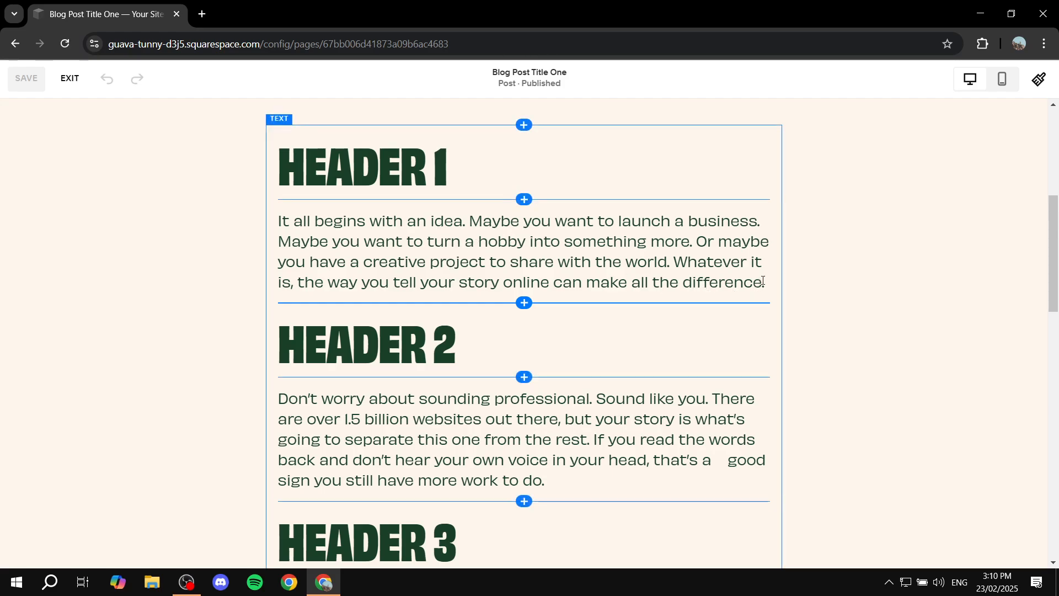
- Insert an Image block between the Header 1 paragraph and the Header 2 heading
drag(763, 281, 616, 292)
click(516, 302)
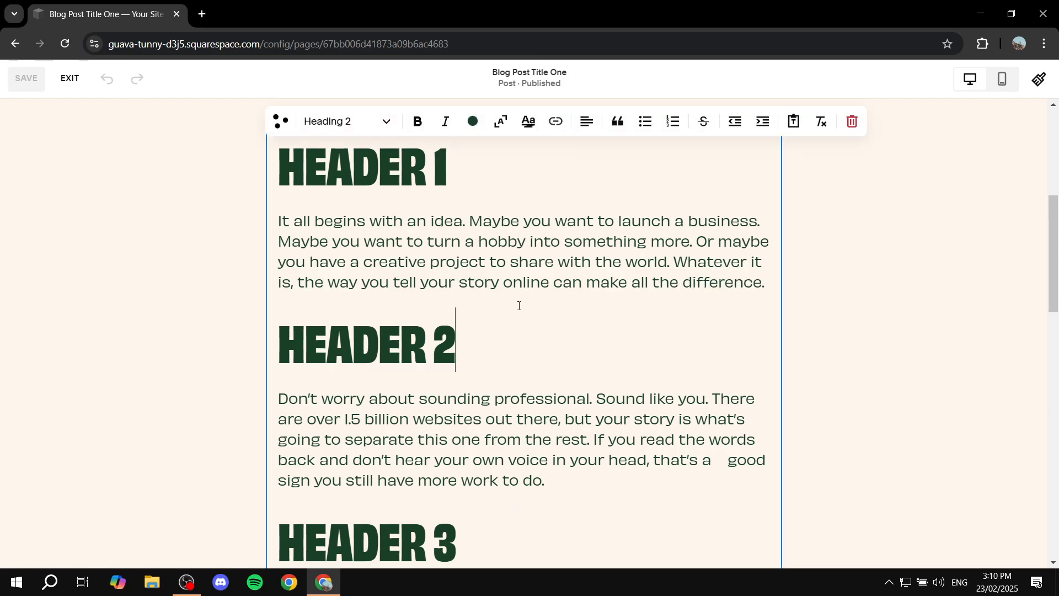
click(859, 284)
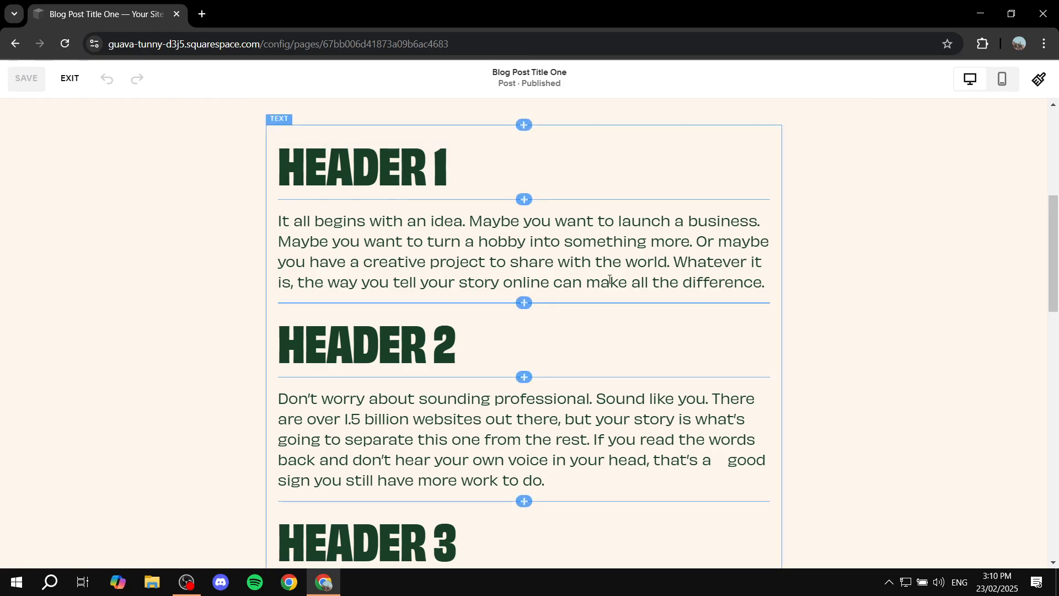
click(524, 302)
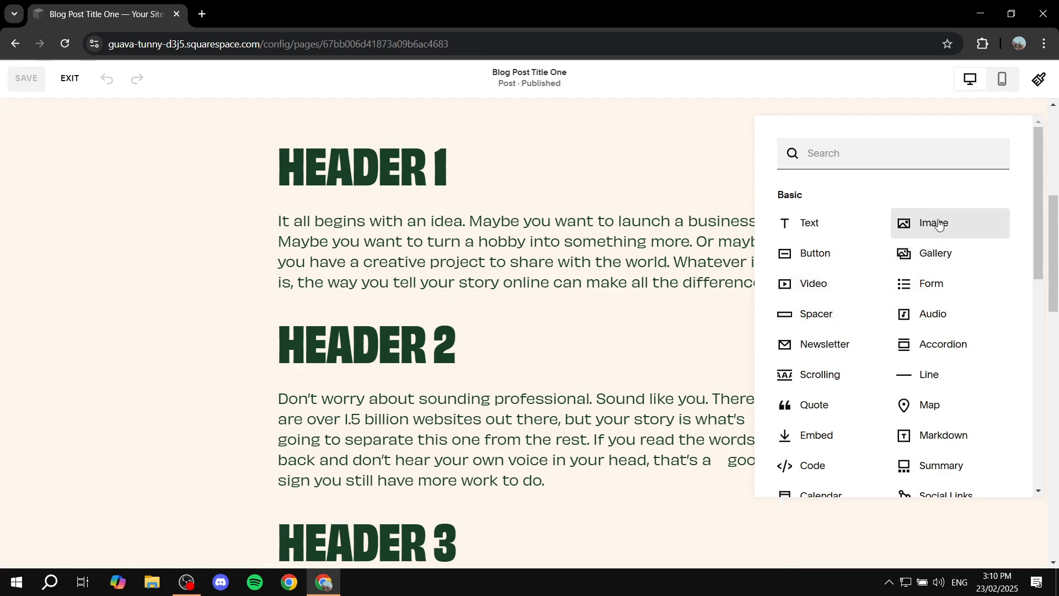
drag(817, 202, 759, 201)
scroll(940, 334, down, 1)
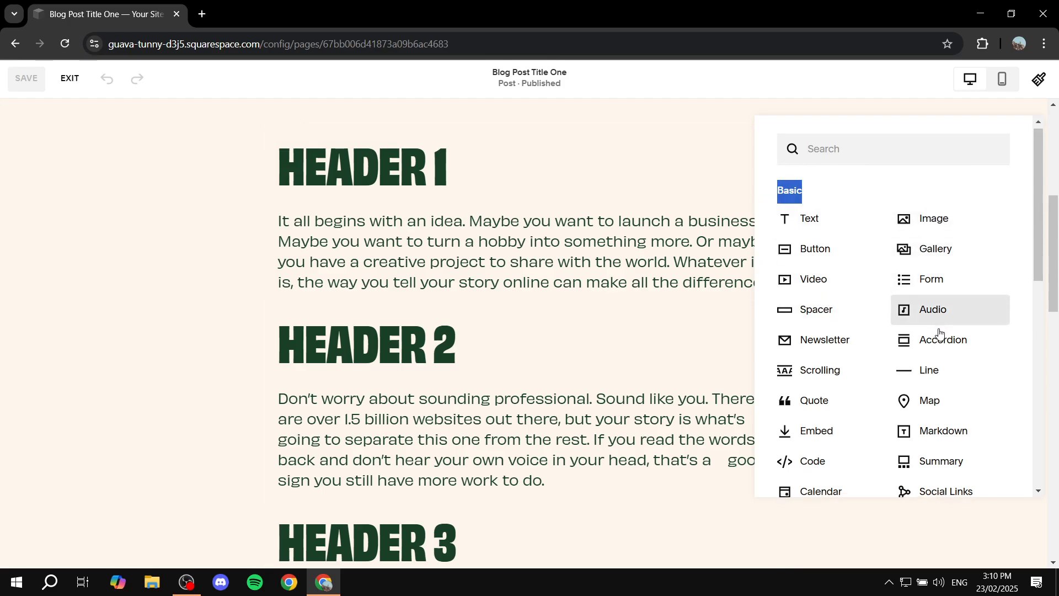
scroll(932, 265, up, 1)
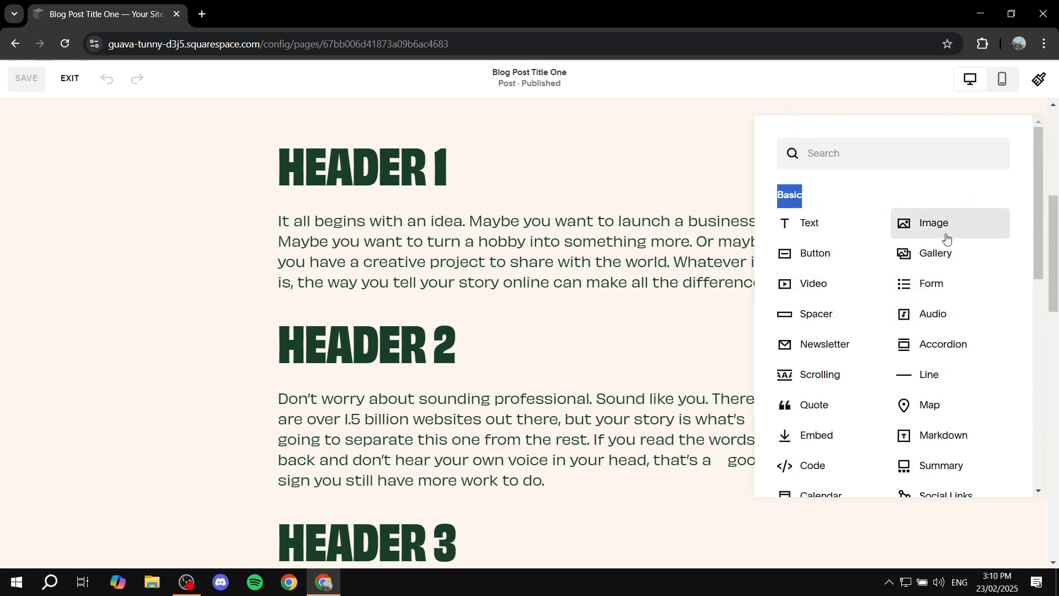
click(934, 221)
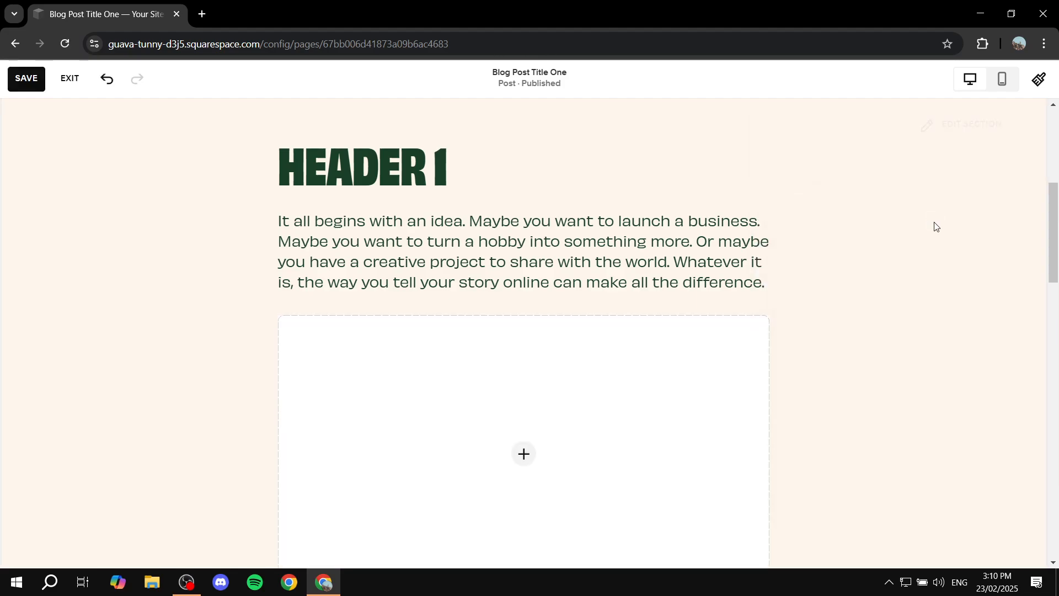
- Fill the new image block with the stock image of dark mountains under an orange sunset
scroll(916, 232, down, 3)
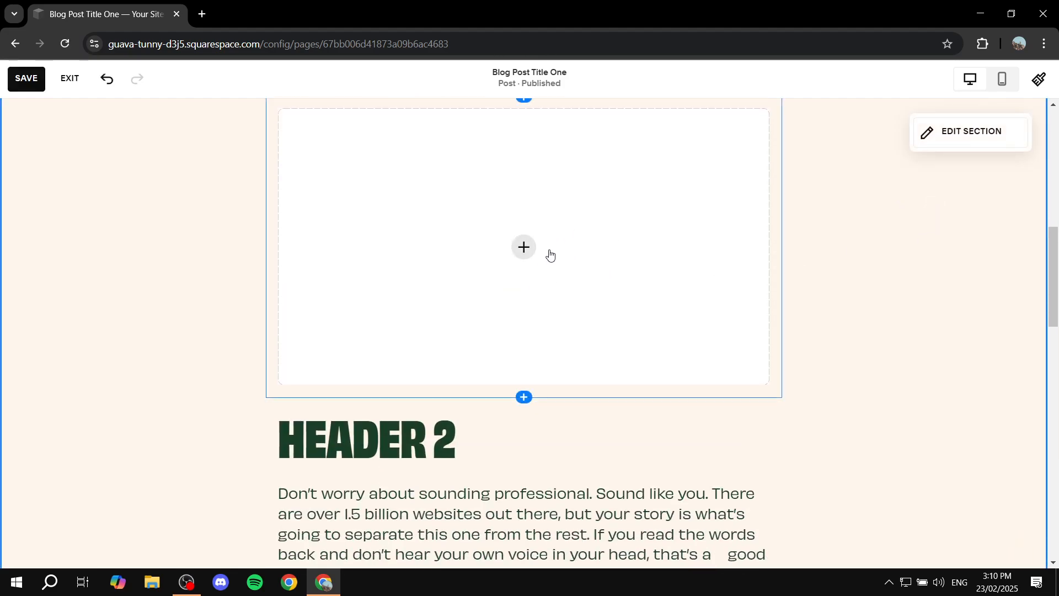
scroll(538, 284, up, 1)
click(525, 314)
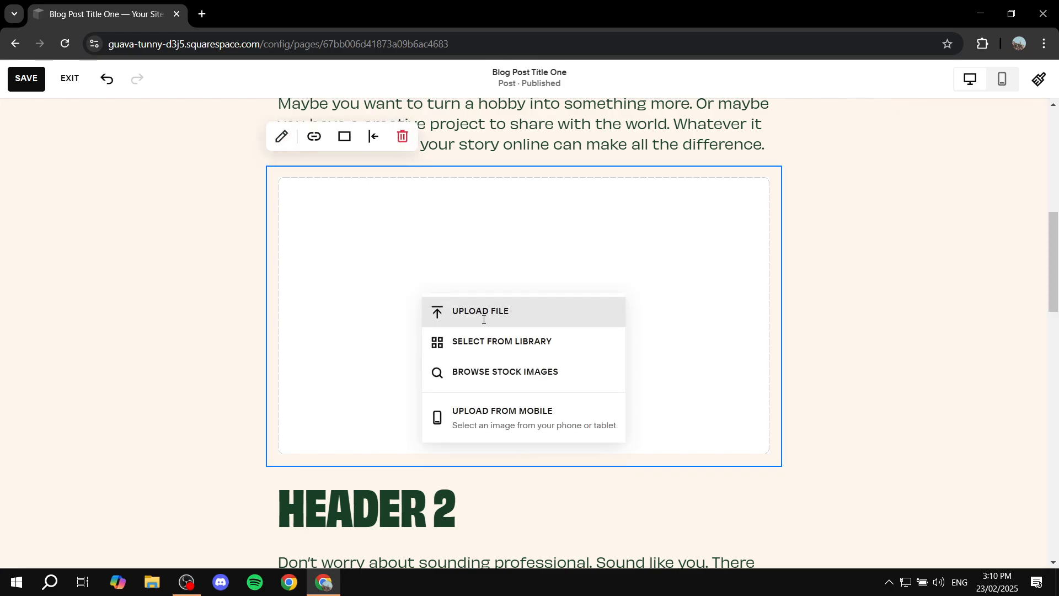
click(485, 342)
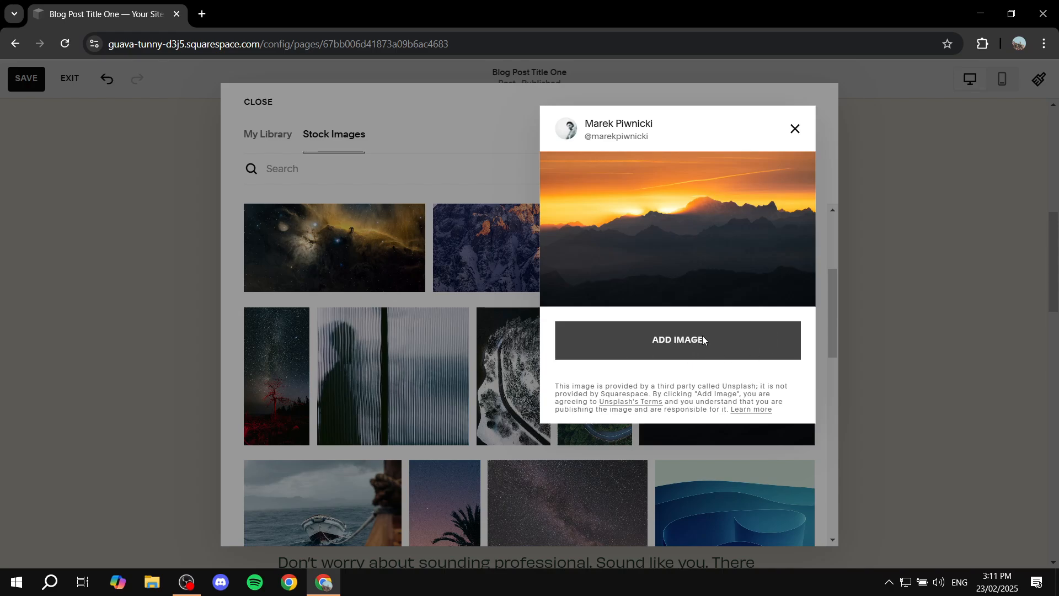
click(702, 337)
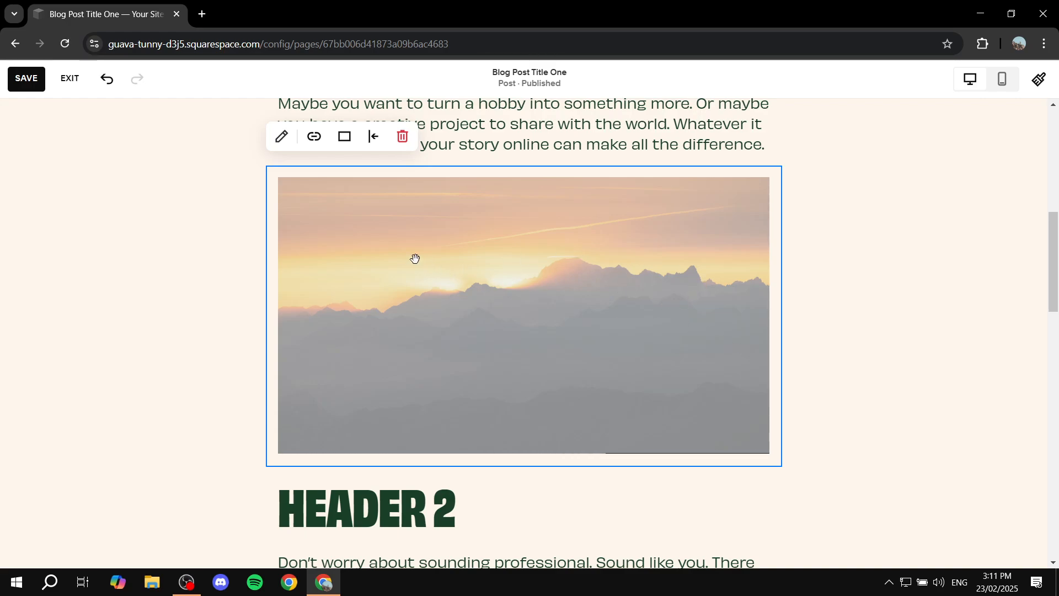
scroll(478, 269, up, 1)
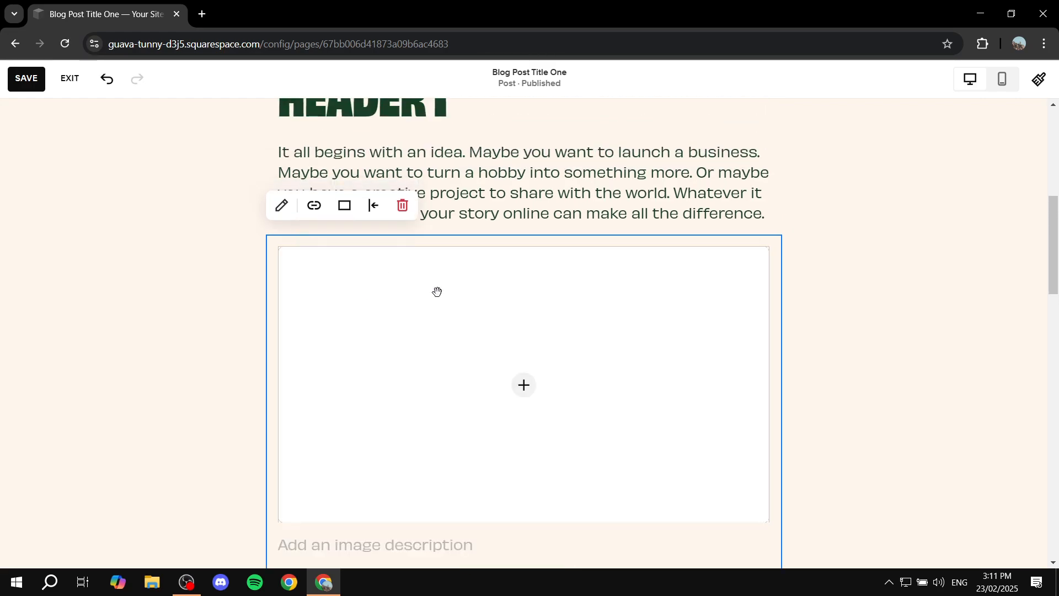
scroll(438, 292, down, 1)
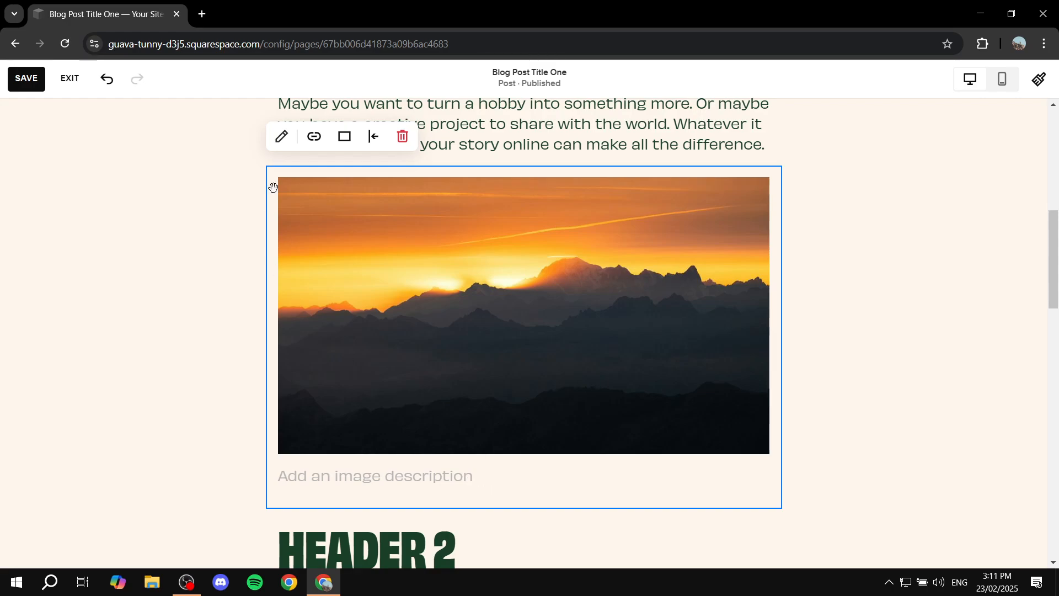
- Set the sunset image's caption to Off, look over its remaining content settings and close the image editor
click(282, 138)
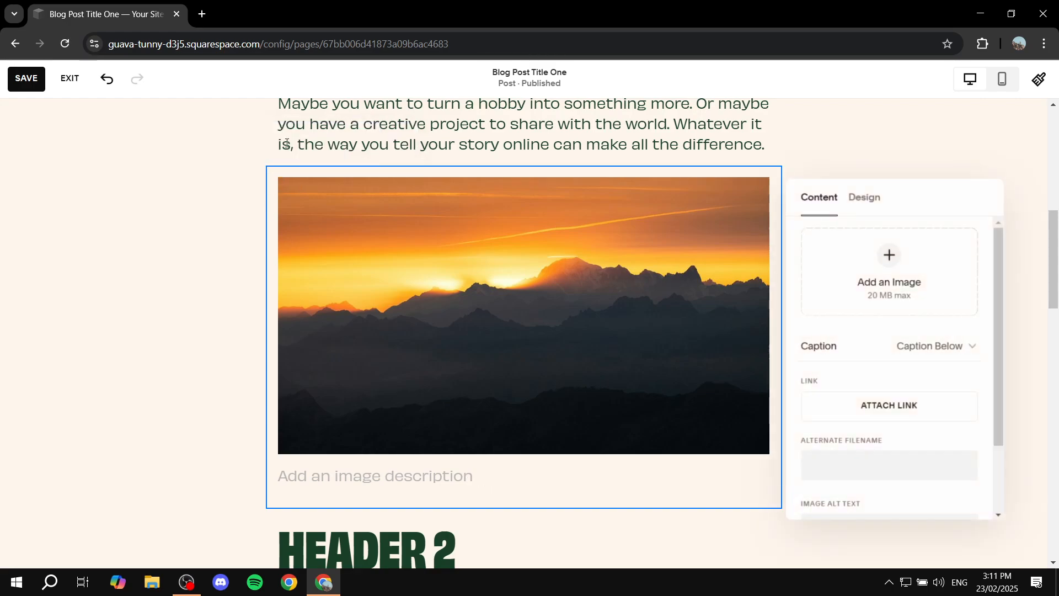
click(952, 419)
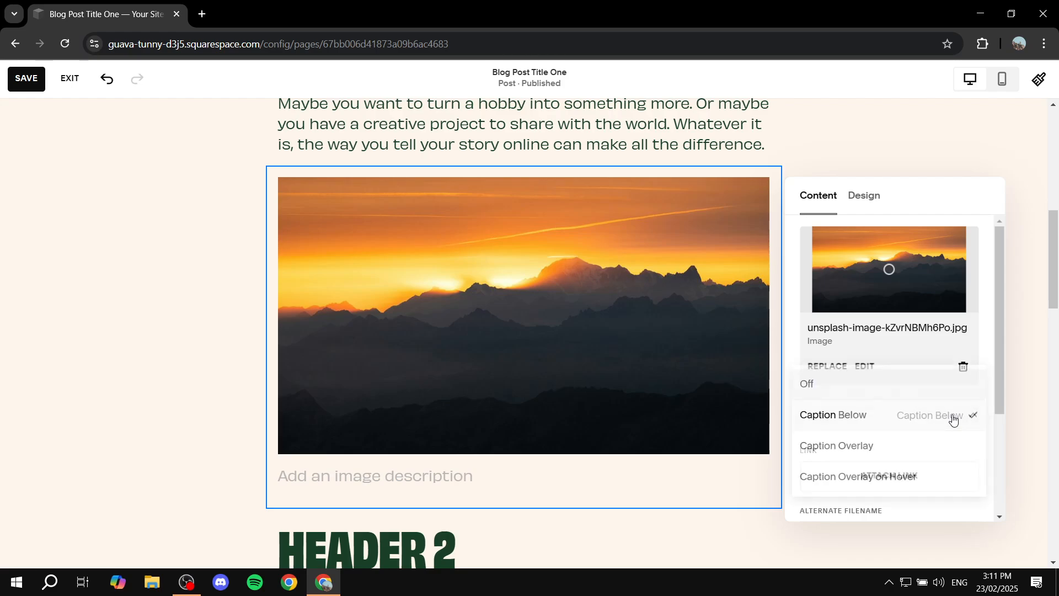
click(816, 390)
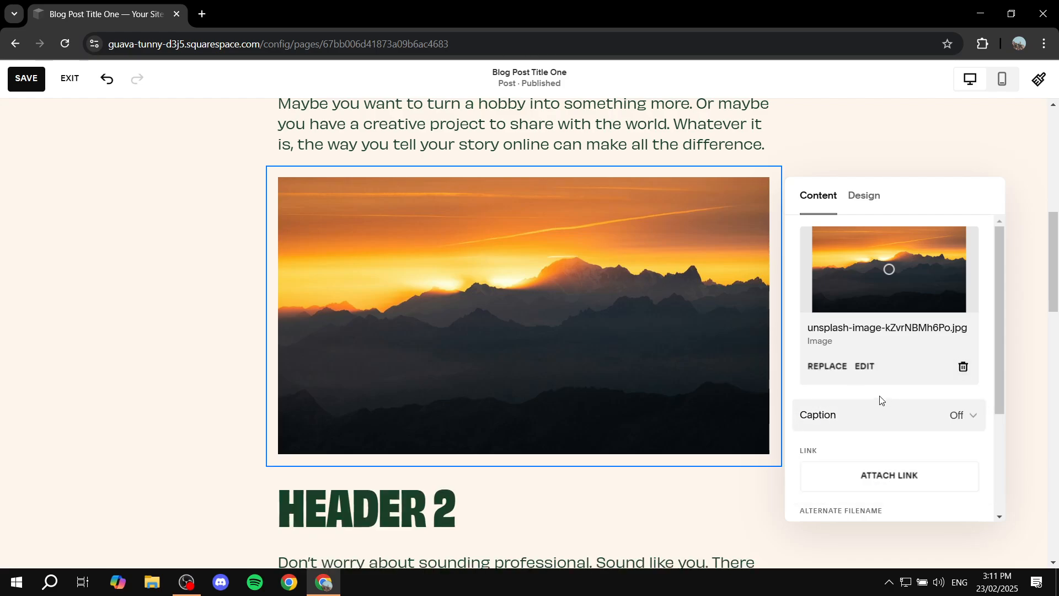
scroll(880, 400, down, 3)
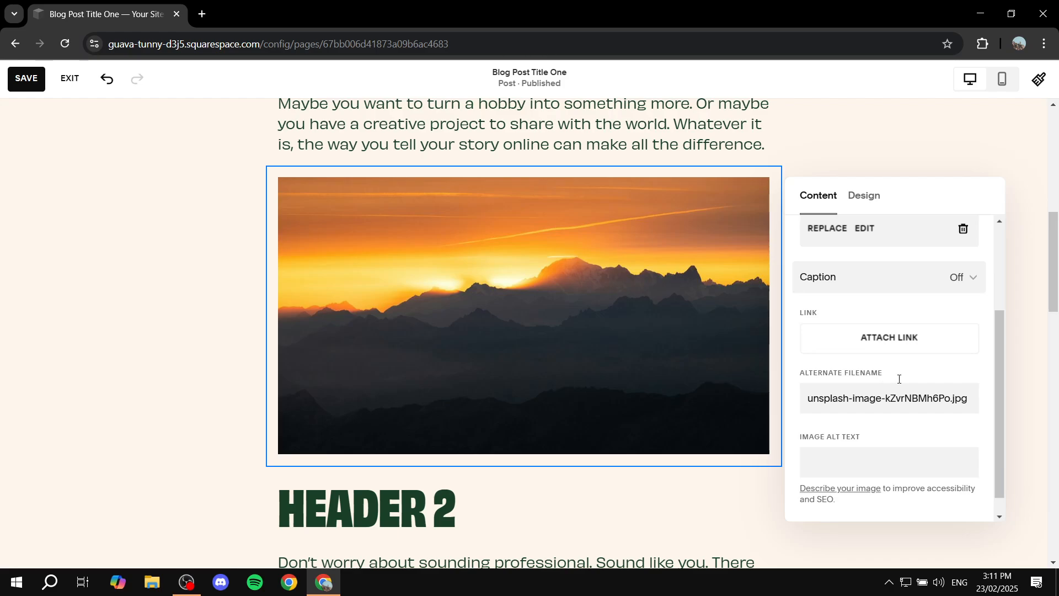
scroll(905, 392, down, 1)
click(858, 433)
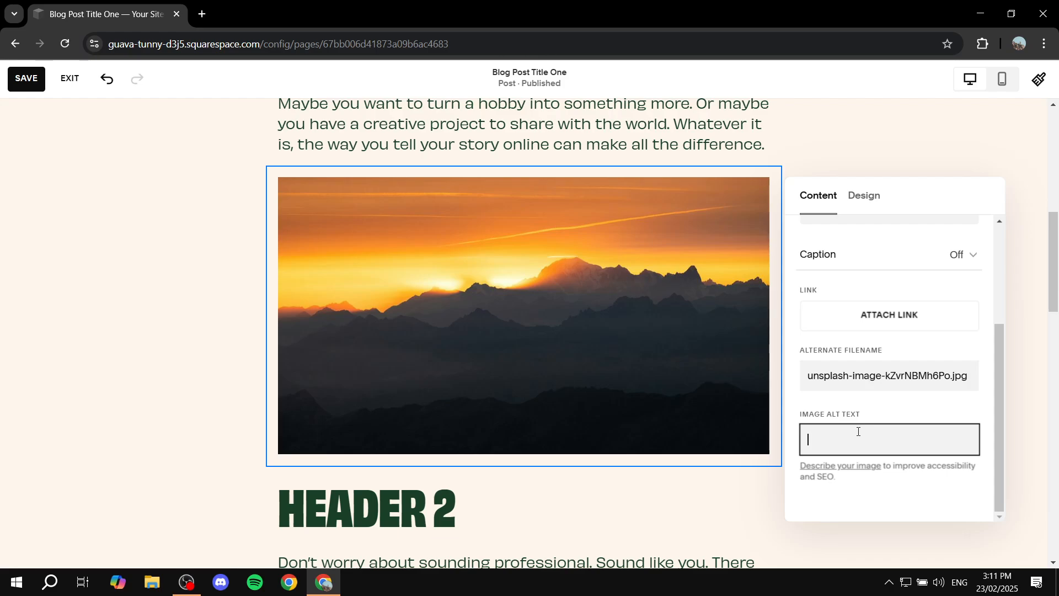
scroll(890, 465, up, 3)
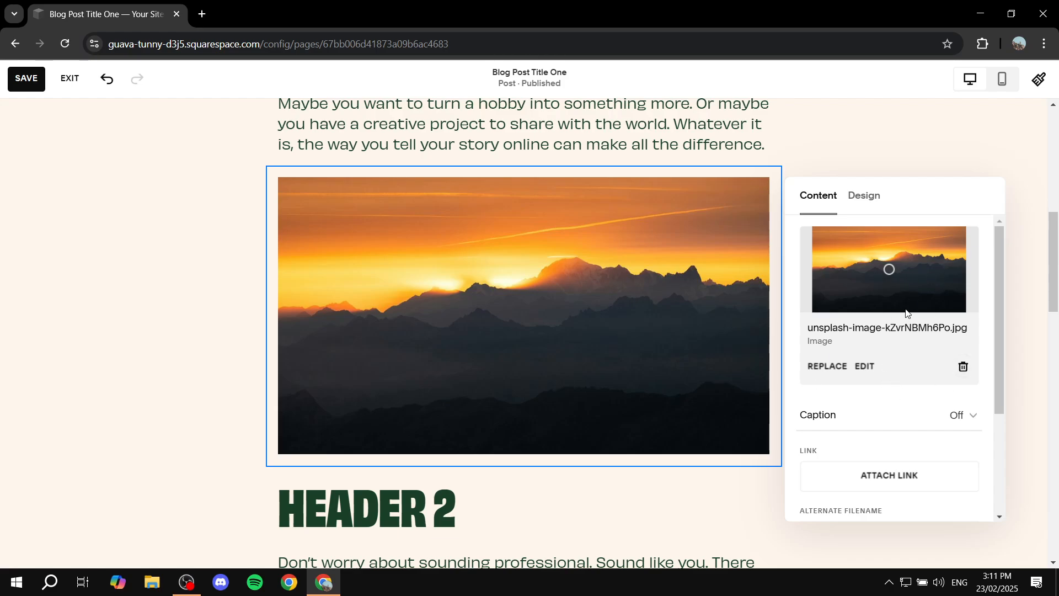
click(903, 169)
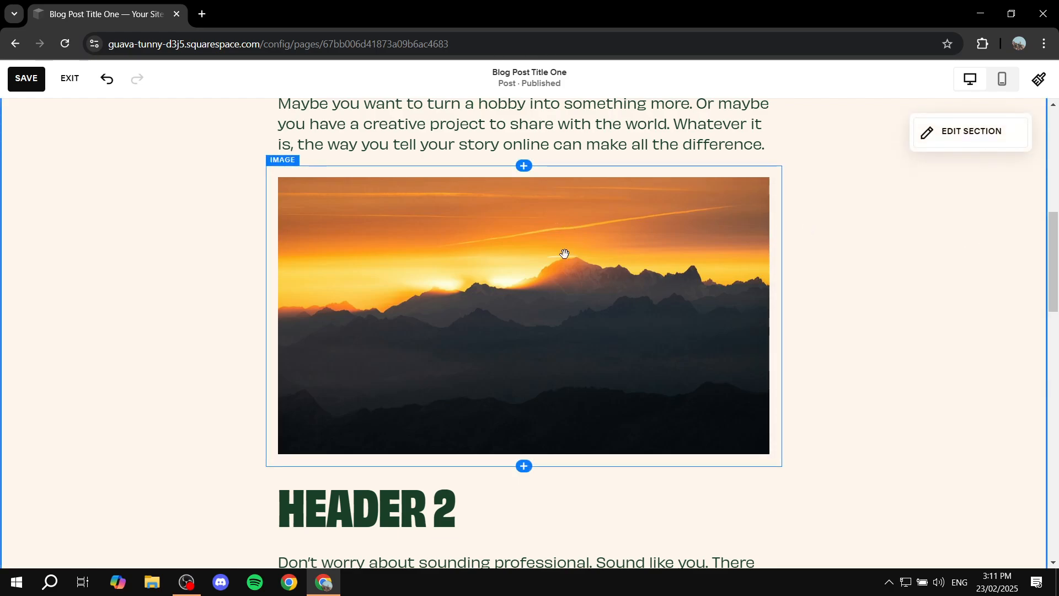
scroll(614, 391, up, 2)
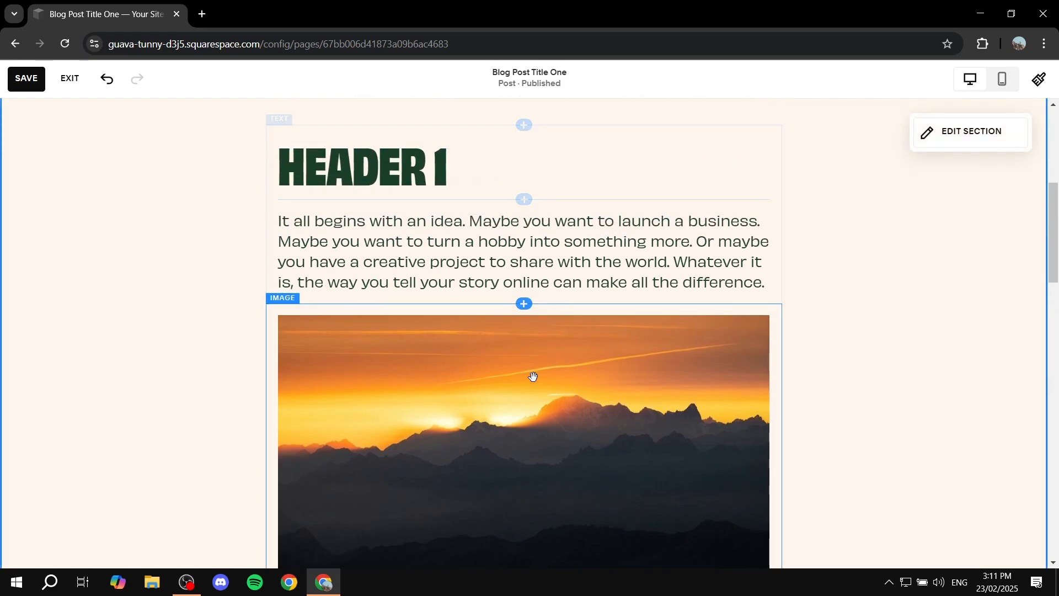
- Move the sunset image up between the Header 1 heading and its paragraph
drag(534, 390, 590, 373)
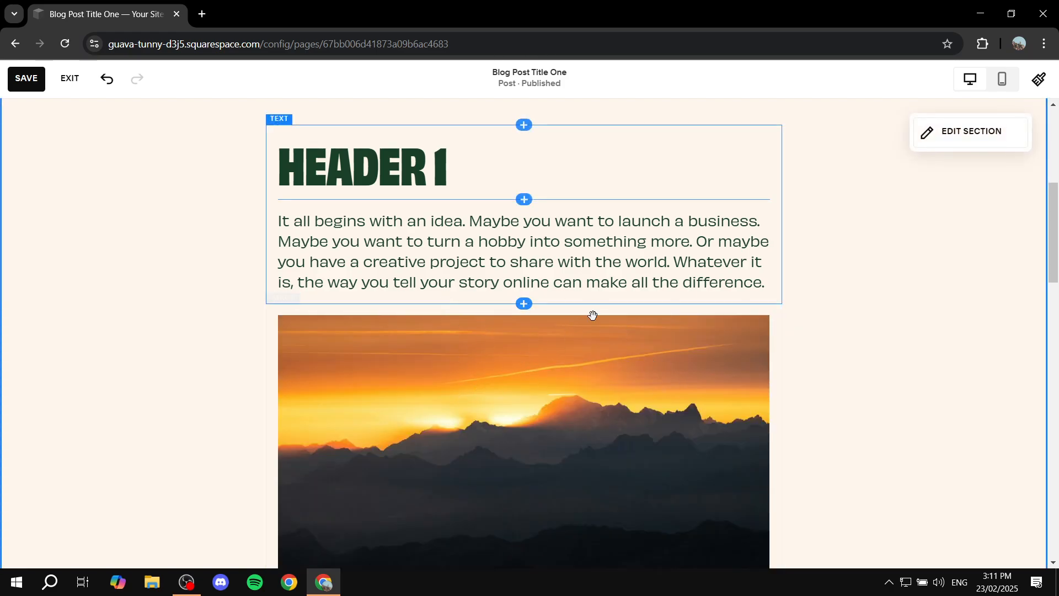
scroll(465, 236, down, 5)
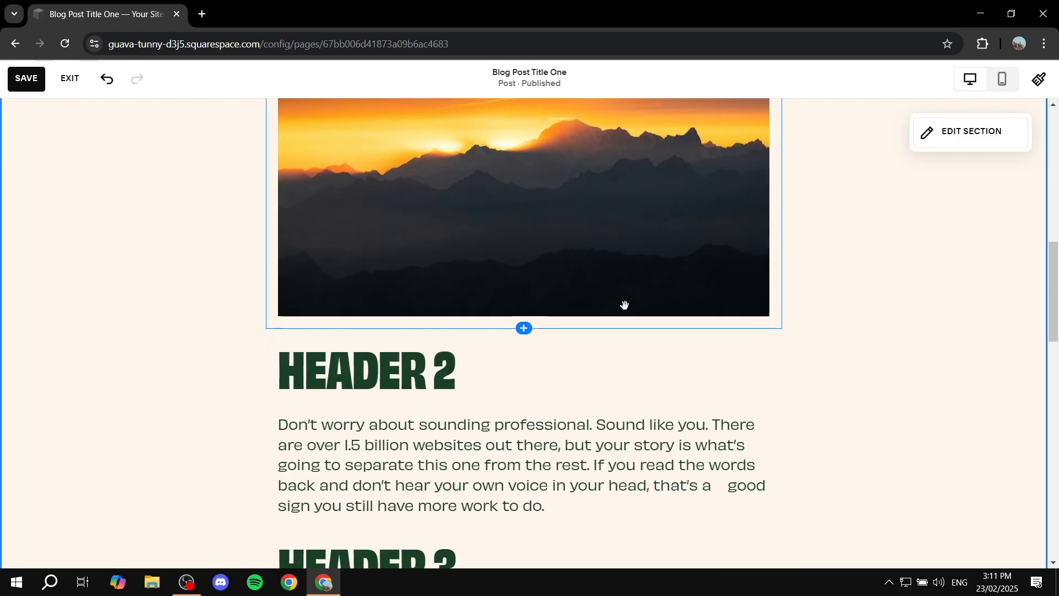
scroll(690, 315, up, 5)
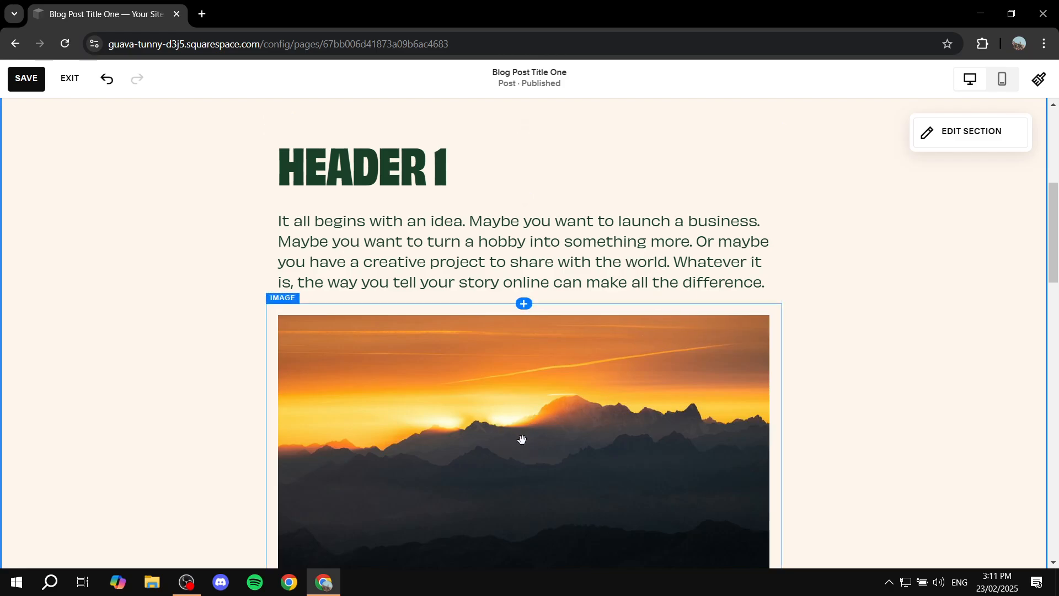
drag(524, 462, 481, 239)
- Place the sunset image to the left of the Header 1 paragraph so the text wraps around it, and make the image narrower
scroll(533, 305, down, 4)
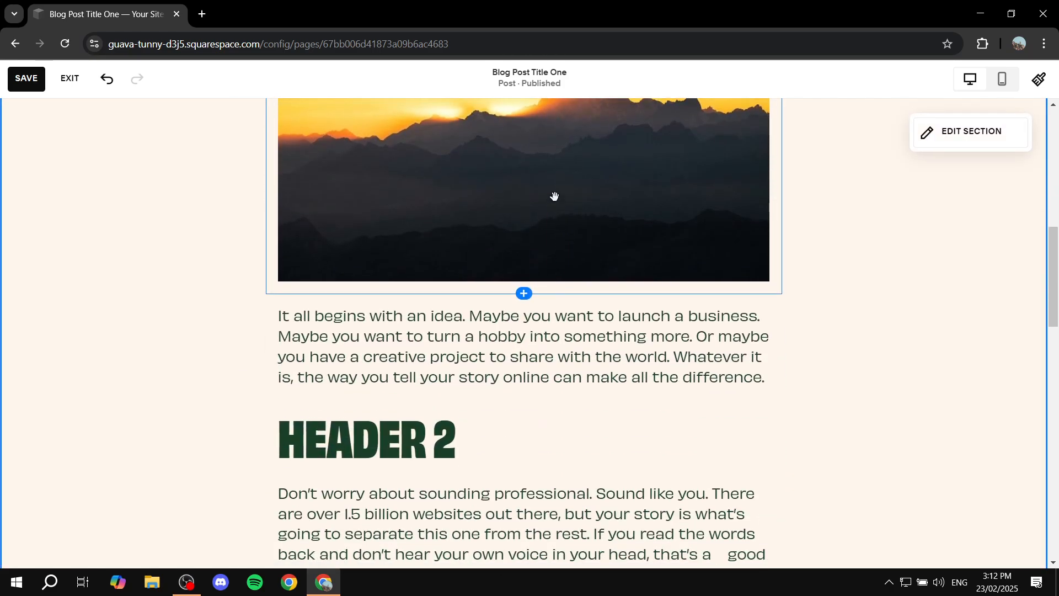
drag(554, 197, 375, 340)
scroll(419, 359, up, 5)
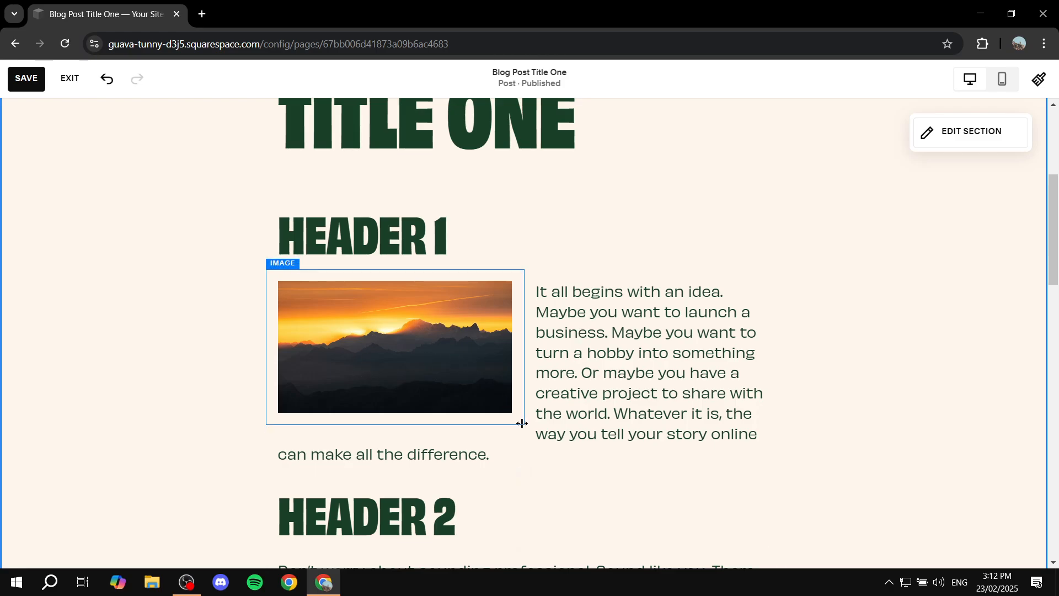
drag(523, 423, 481, 423)
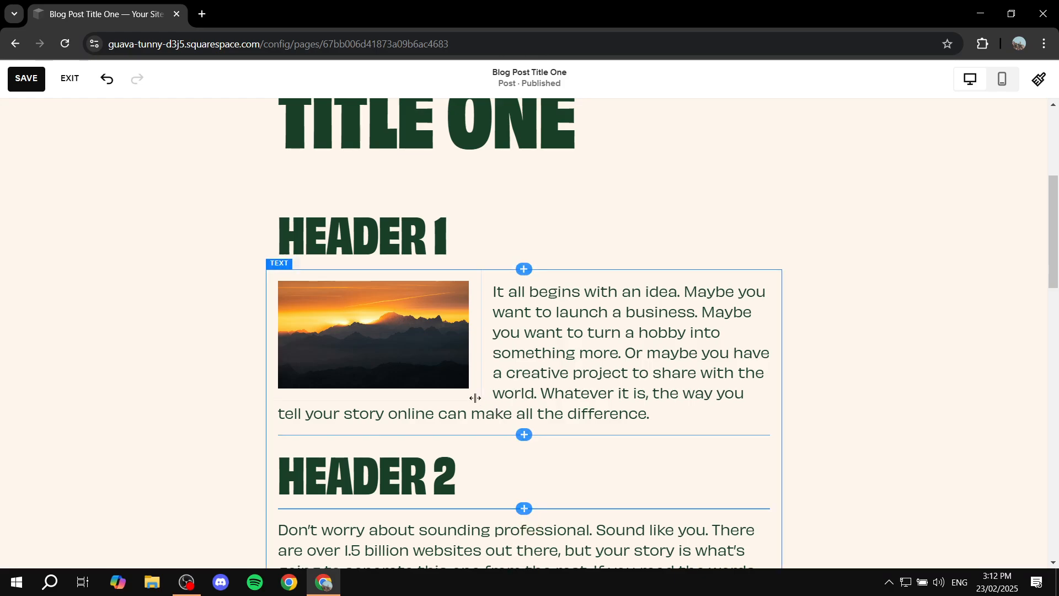
mouse_move(475, 400)
mouse_down()
mouse_move(424, 372)
mouse_move(541, 416)
mouse_move(491, 402)
mouse_up()
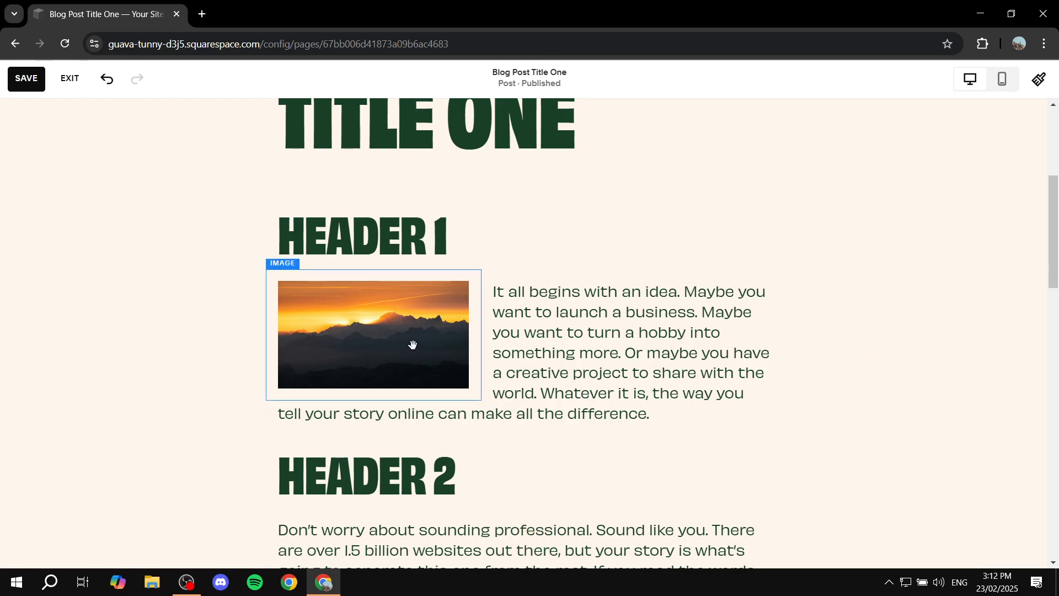
- Move the sunset image to the right of the Header 1 paragraph and from there to the right of the Header 2 paragraph
click(368, 337)
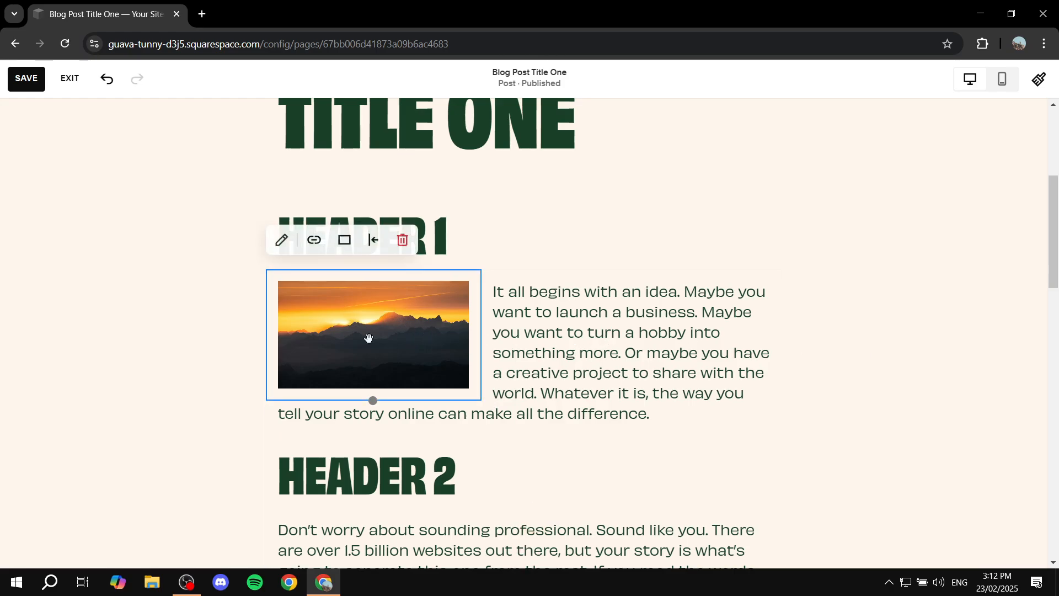
drag(367, 335, 640, 342)
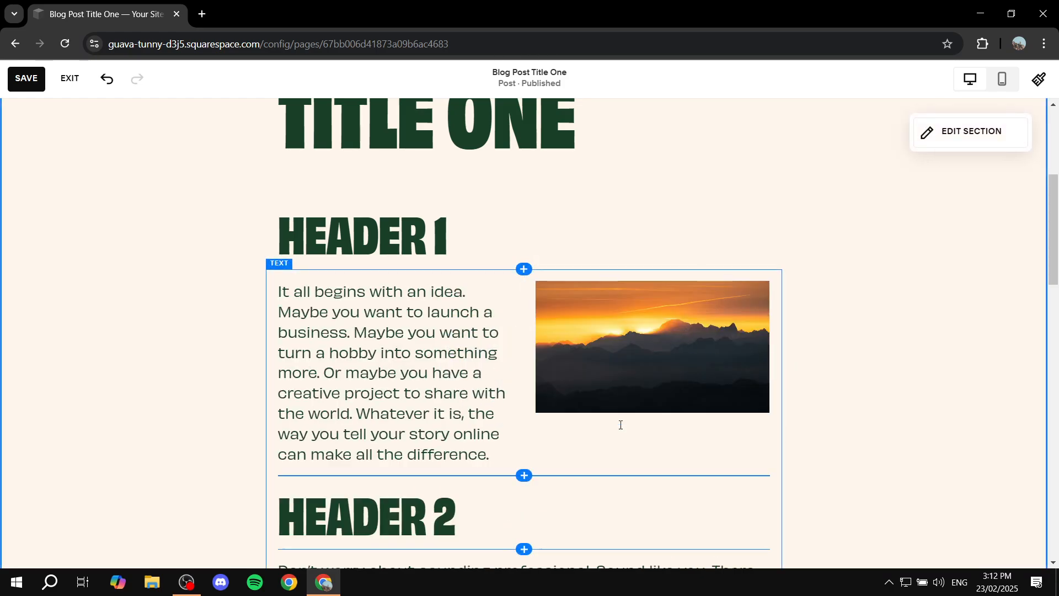
drag(629, 345, 726, 383)
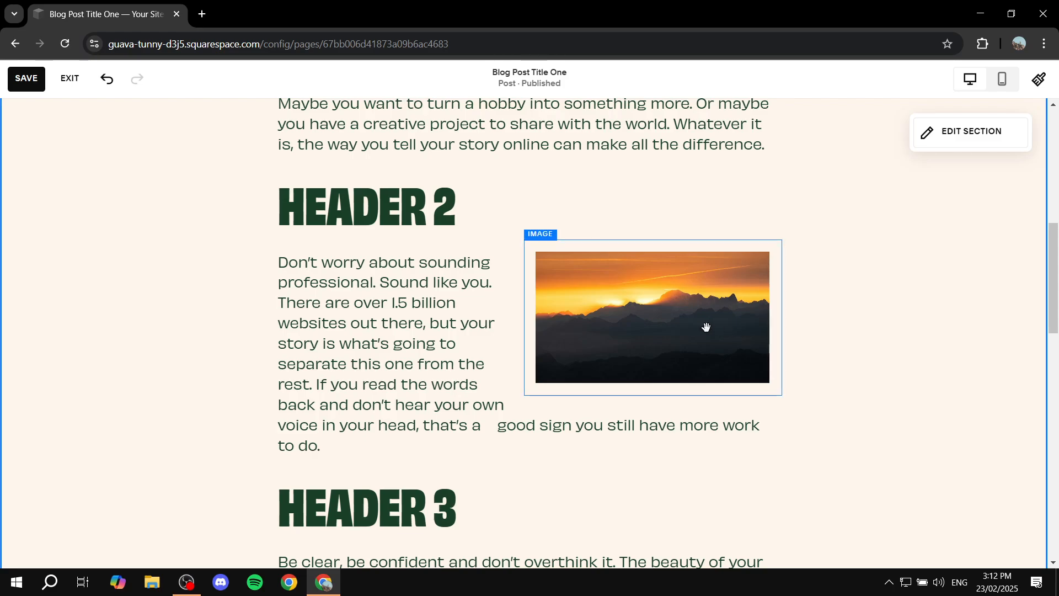
drag(706, 327, 704, 378)
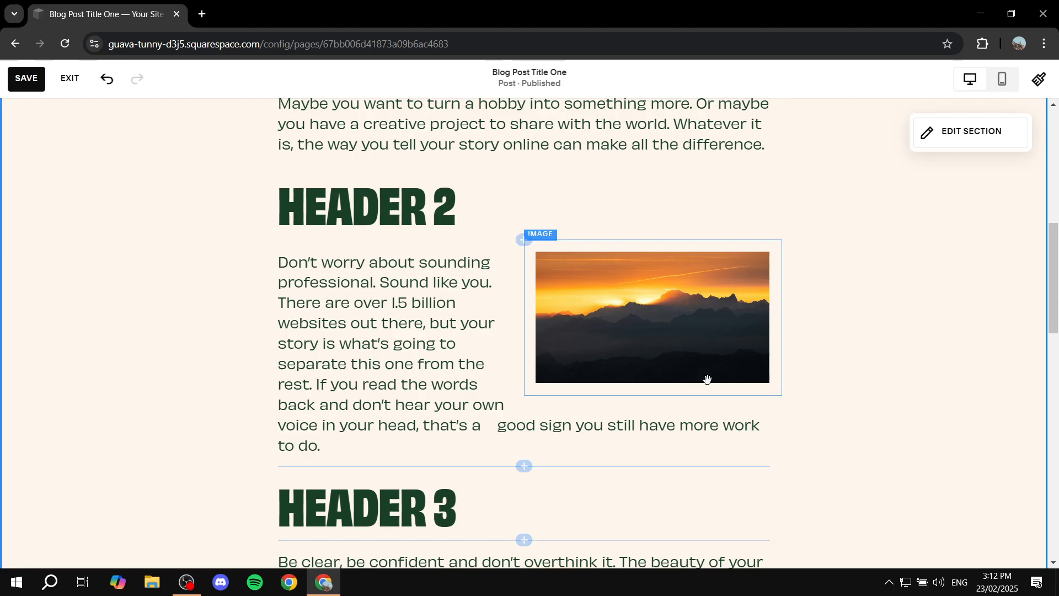
- Widen the sunset image beside the Header 2 paragraph by extending its left edge toward the text
click(595, 364)
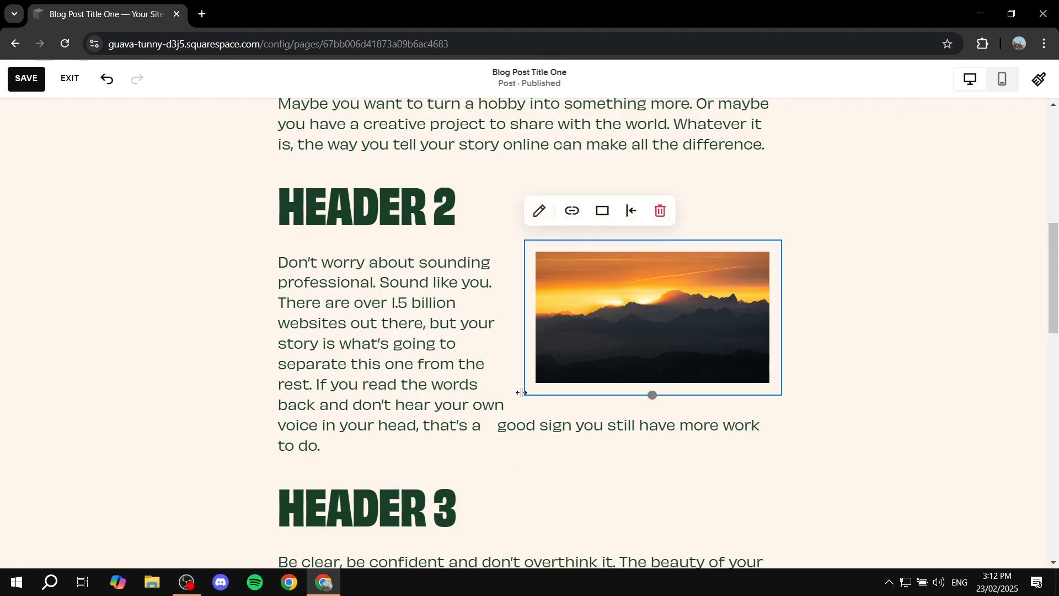
drag(521, 393, 495, 397)
scroll(695, 371, up, 10)
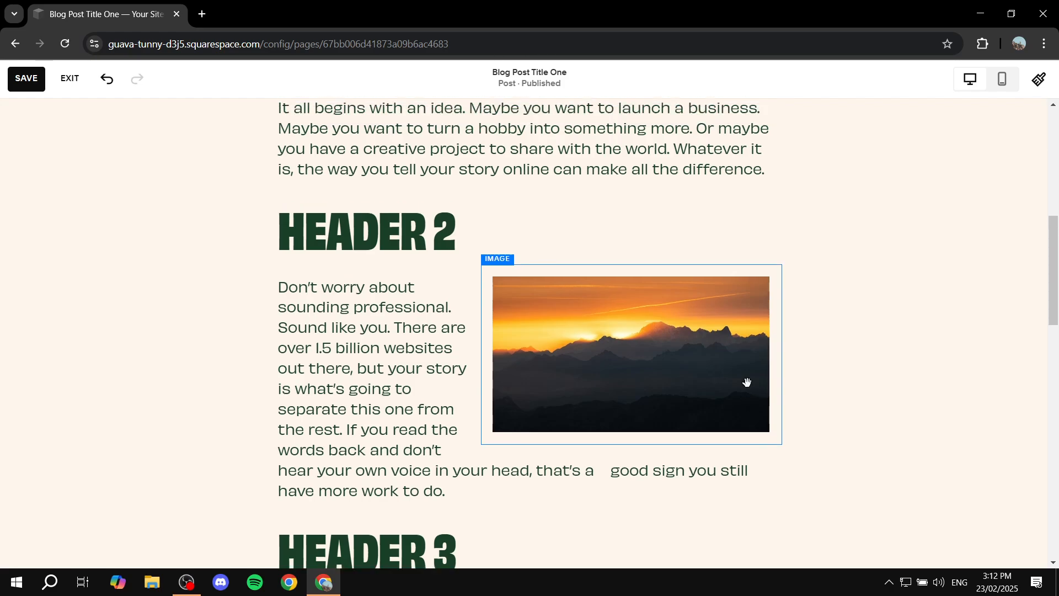
scroll(661, 399, down, 10)
scroll(651, 374, up, 10)
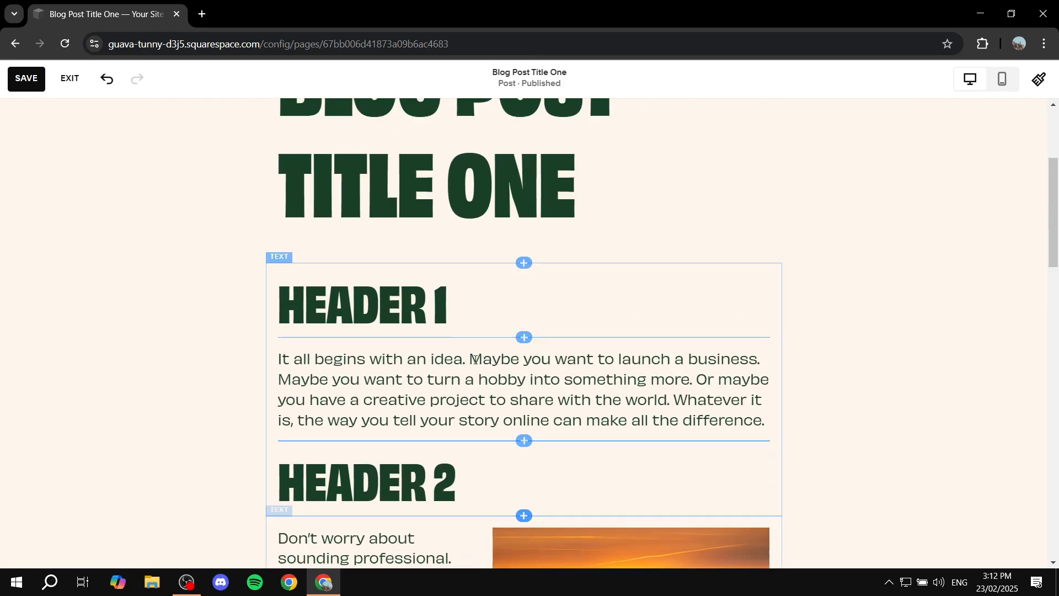
- Save the blog post and review its layout from the title down to the Header 3 paragraph
click(38, 80)
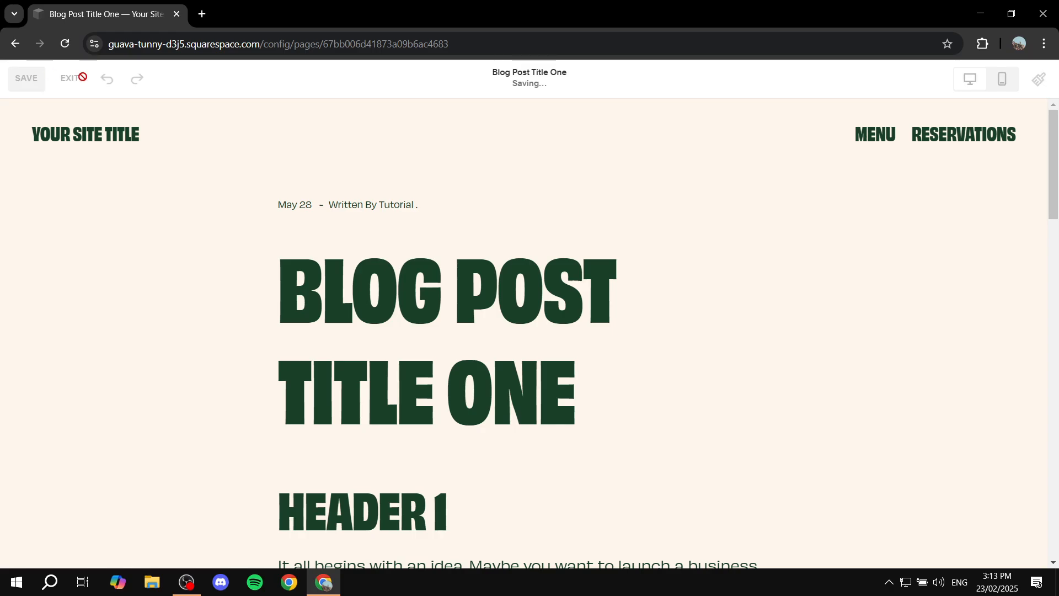
scroll(775, 357, down, 5)
scroll(697, 352, up, 9)
scroll(733, 342, down, 11)
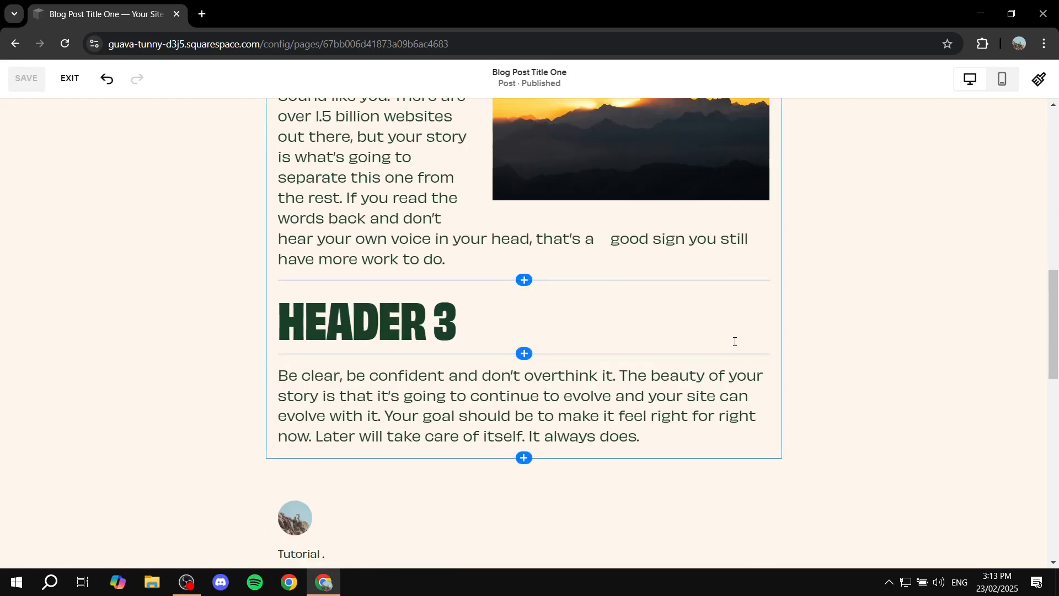
scroll(847, 311, up, 9)
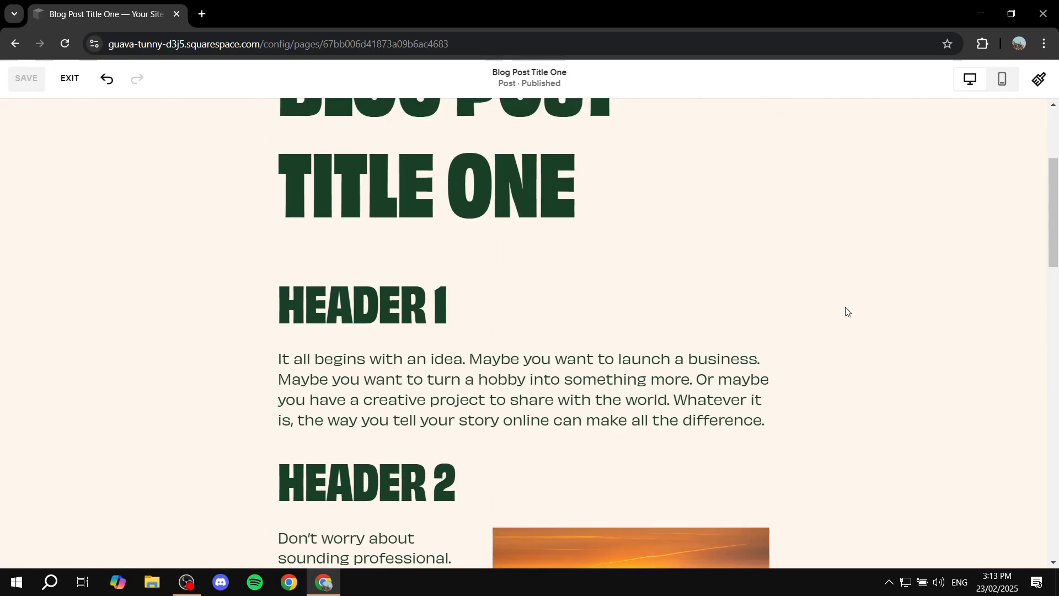